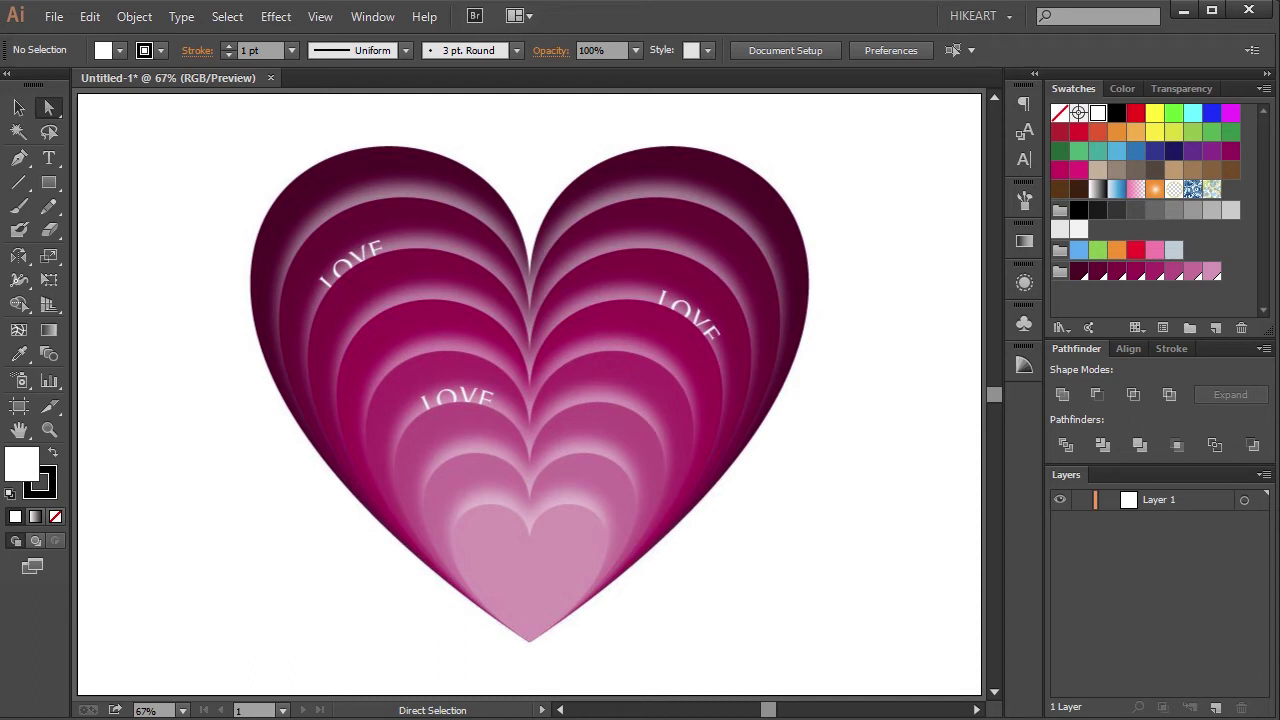
# - Set the stroke to none and the fill to the dark maroon swatch, then resize the panel dock
pyautogui.click(48, 488)
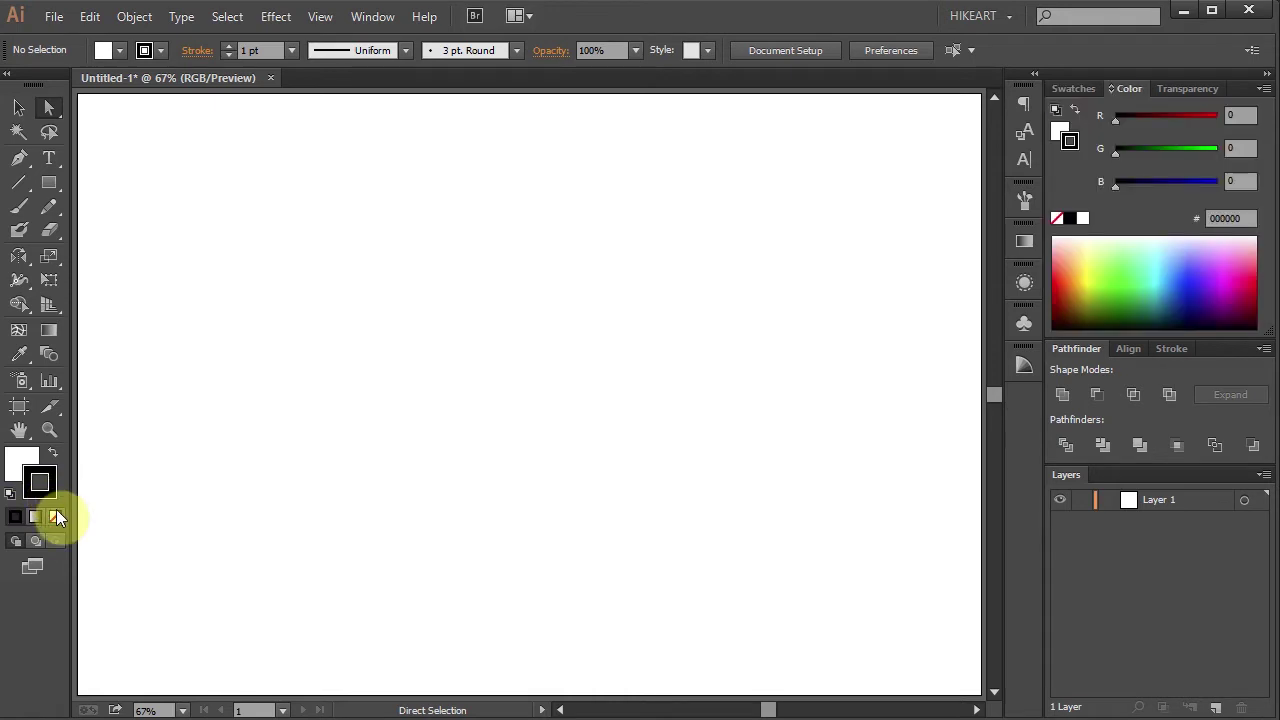
pyautogui.click(56, 517)
pyautogui.click(16, 458)
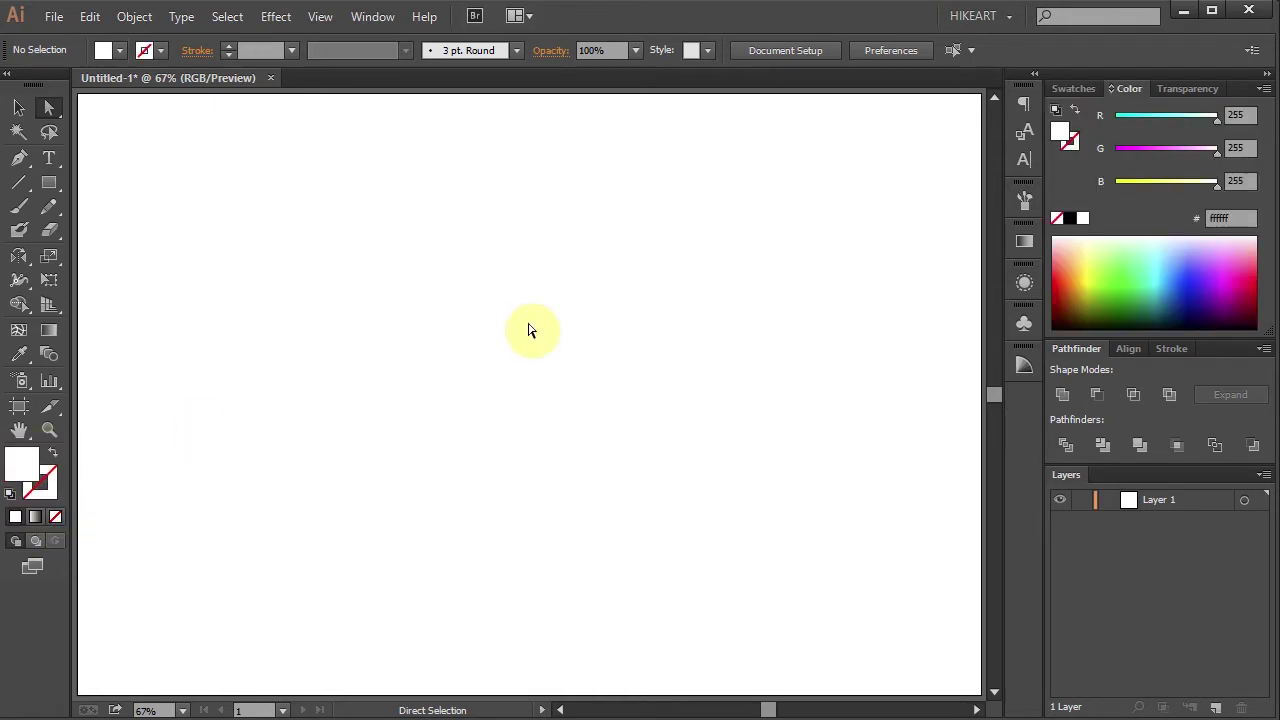
pyautogui.click(1073, 88)
pyautogui.click(1078, 272)
pyautogui.moveTo(1044, 303); pyautogui.dragTo(966, 303)
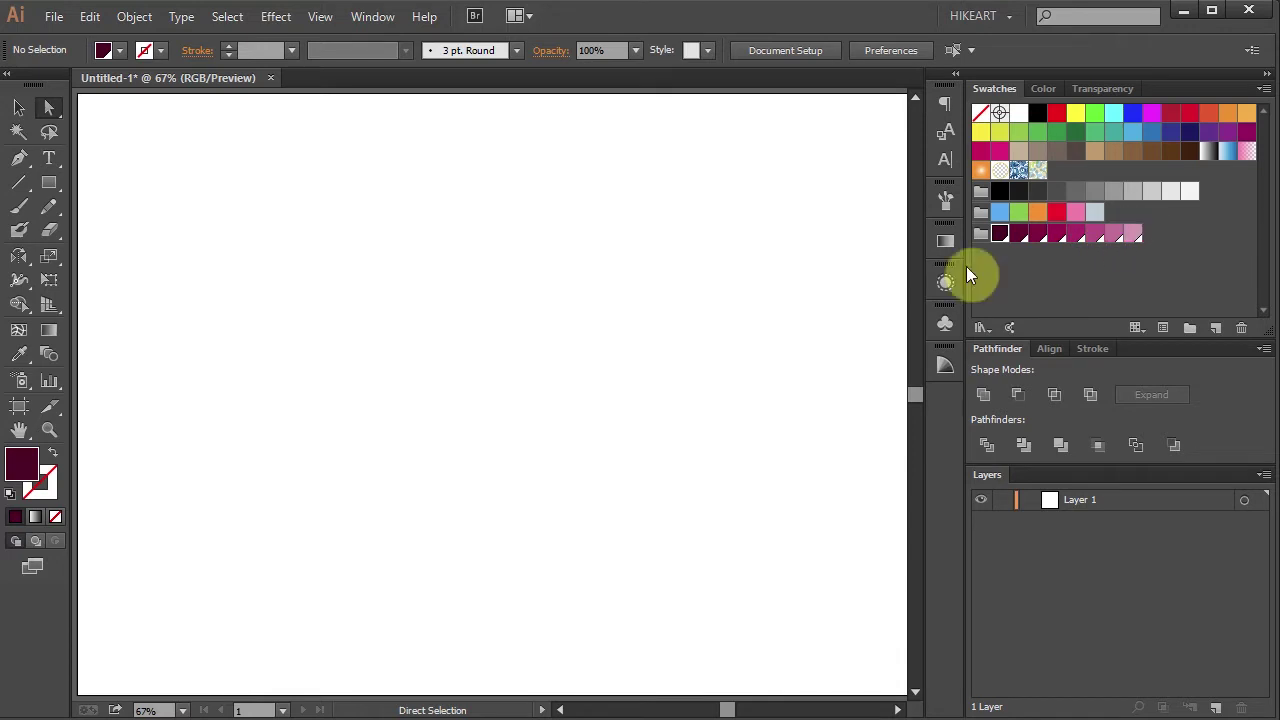
pyautogui.moveTo(968, 270); pyautogui.dragTo(1089, 280)
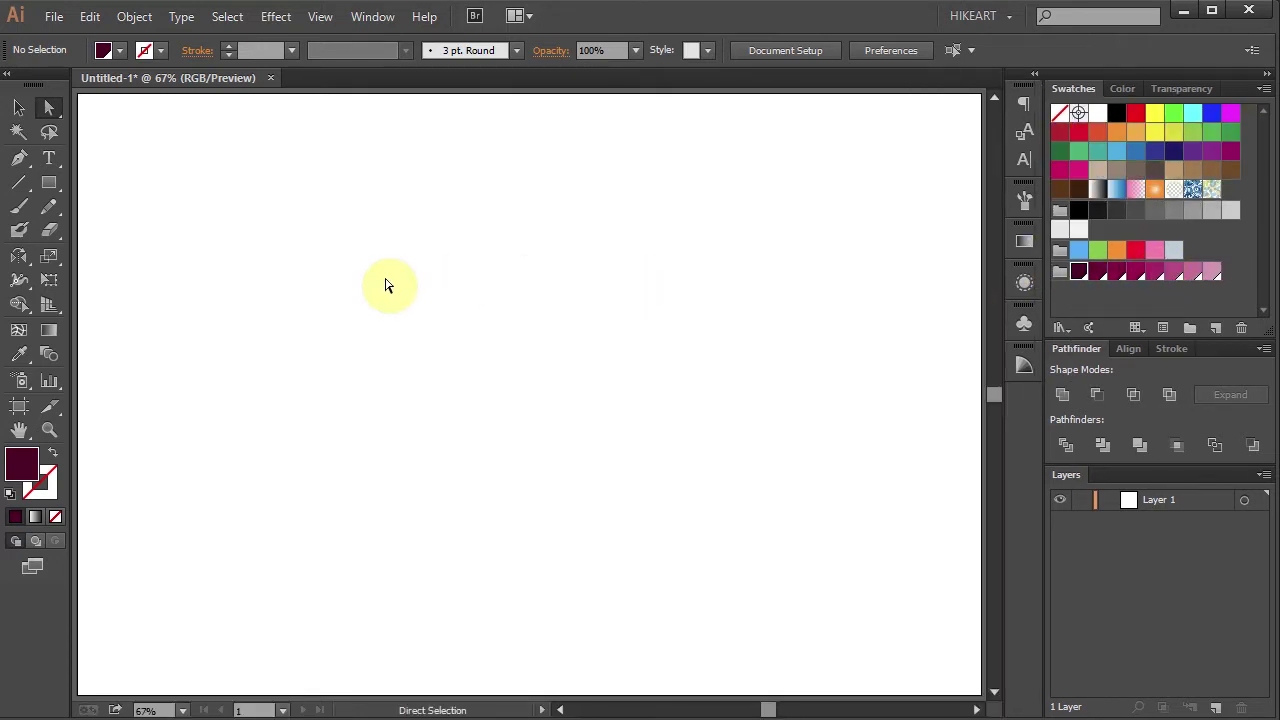
# - Draw one curved half of a heart with the Pen tool
pyautogui.press('p')
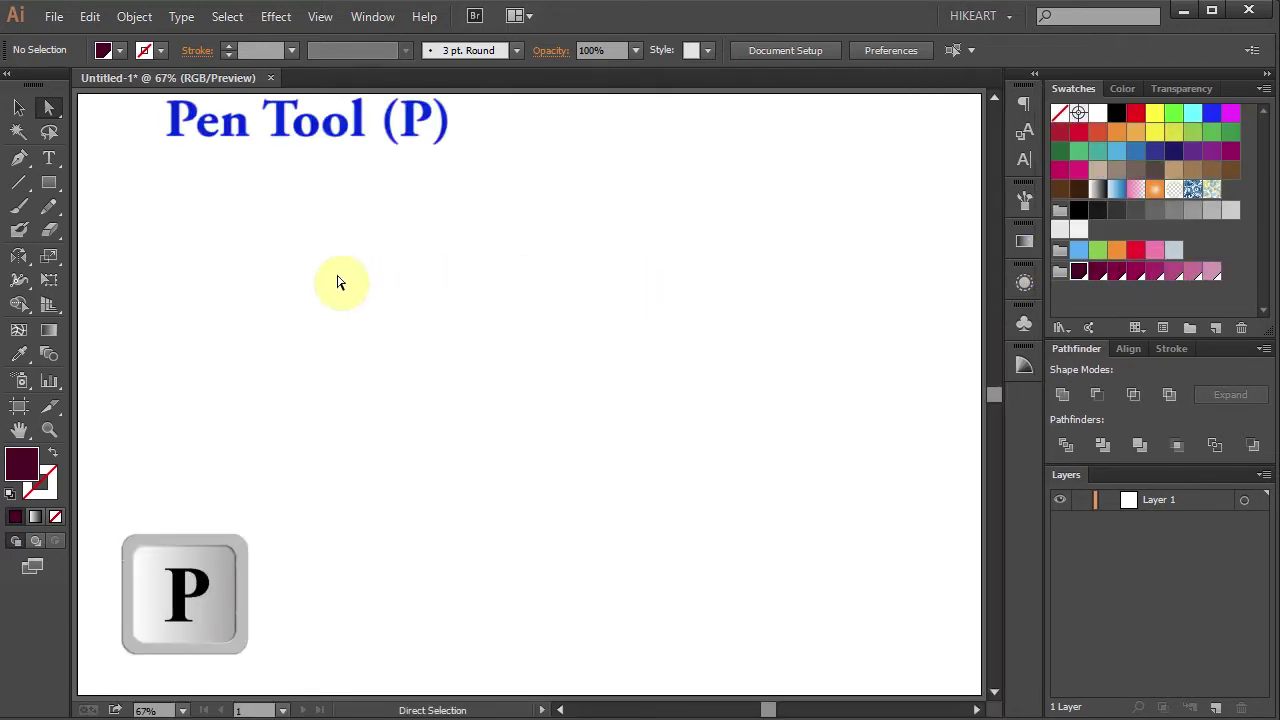
pyautogui.click(18, 160)
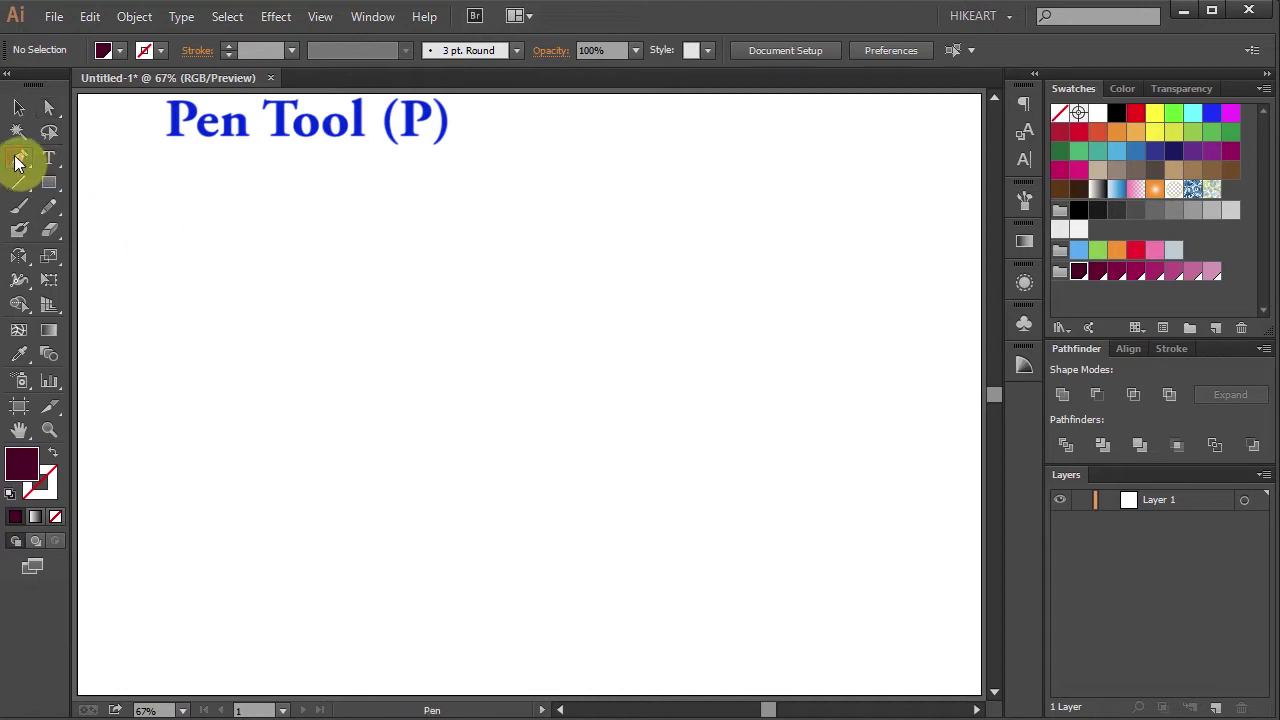
pyautogui.click(64, 157)
pyautogui.moveTo(474, 267); pyautogui.dragTo(465, 137)
pyautogui.moveTo(274, 267); pyautogui.dragTo(273, 400)
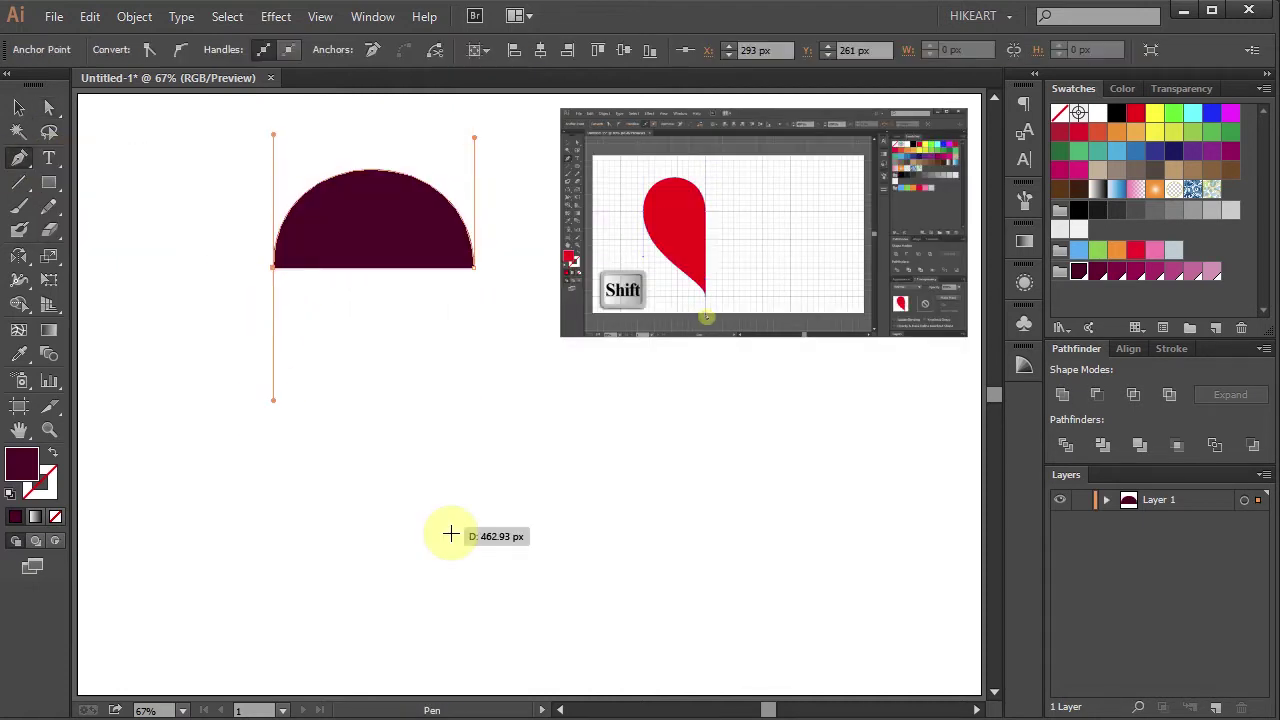
pyautogui.click(473, 525)
# - Mirror the half into a full heart, enlarge it to fill most of the artboard, and copy it
pyautogui.press('o')
pyautogui.moveTo(474, 525); pyautogui.dragTo(820, 477)
pyautogui.hotkey('ctrl', 'shift', 'a')
pyautogui.hotkey('ctrl', 'a')
pyautogui.moveTo(786, 620); pyautogui.dragTo(811, 634)
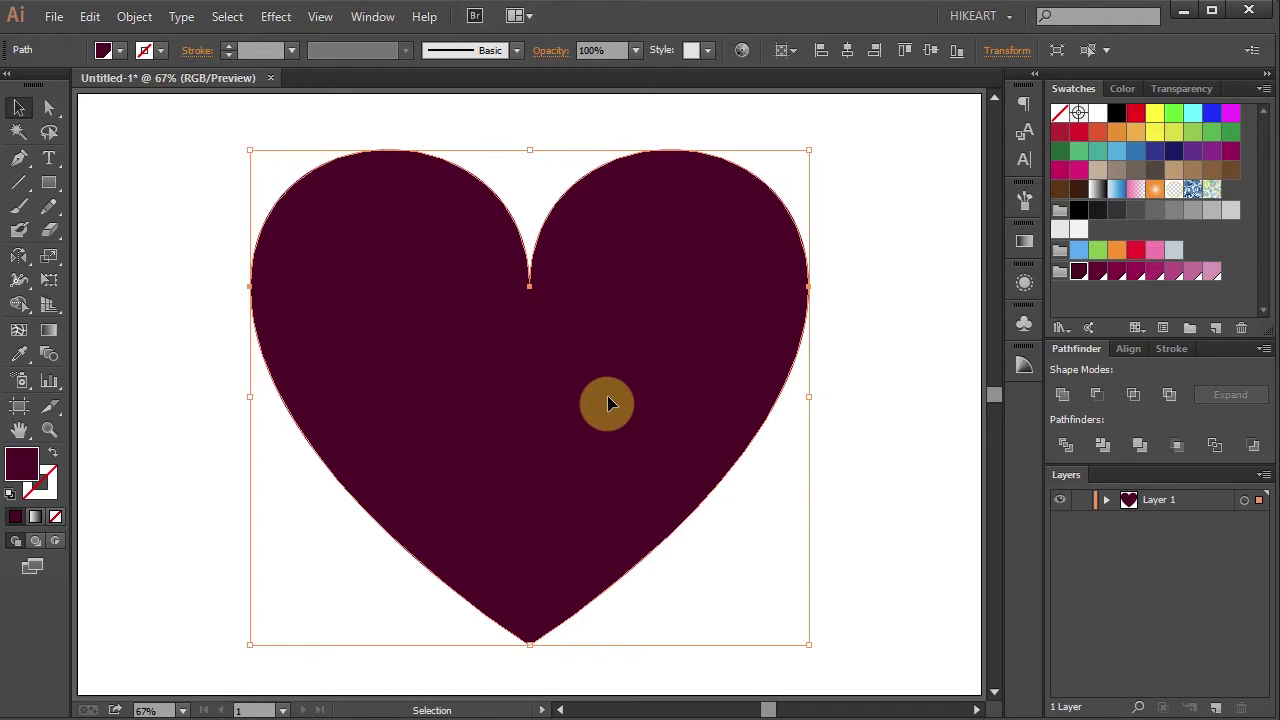
pyautogui.hotkey('ctrl', 'd')
pyautogui.hotkey('ctrl', 'd')
pyautogui.hotkey('ctrl', 'd')
pyautogui.hotkey('ctrl', 'd')
pyautogui.hotkey('ctrl', 'd')
pyautogui.hotkey('ctrl', 'd')
pyautogui.hotkey('ctrl', 'd')
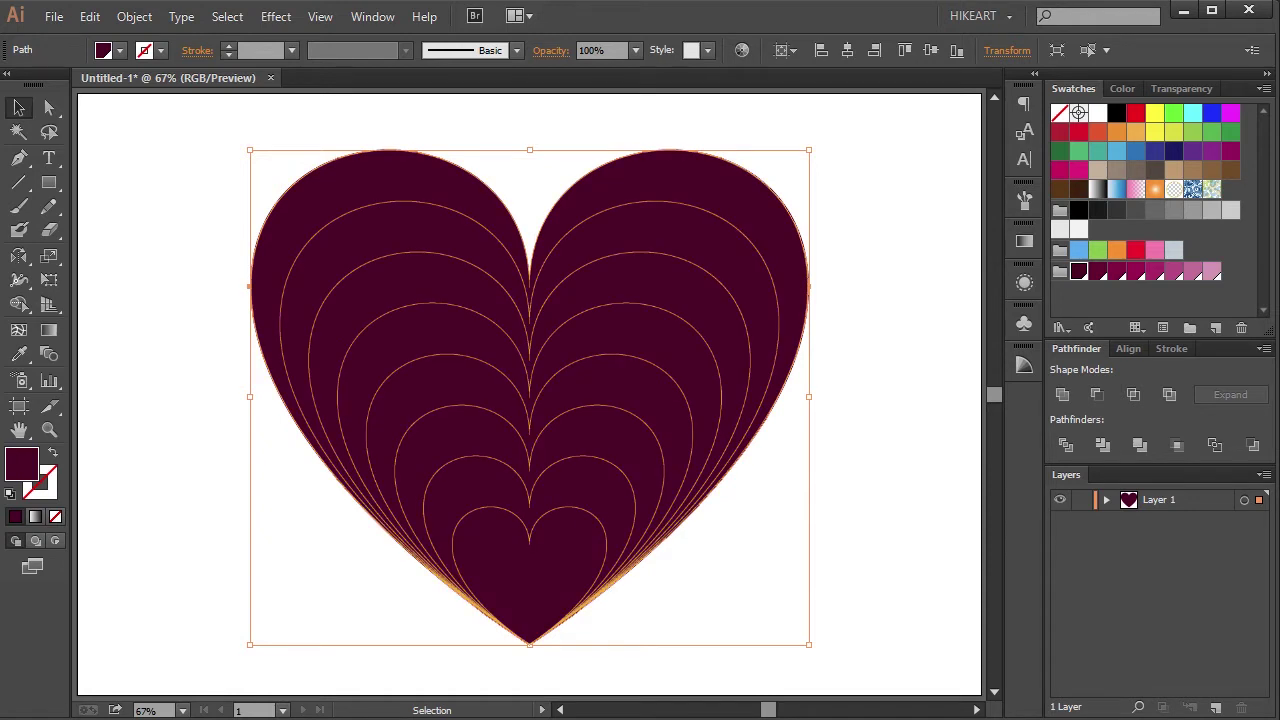
pyautogui.click(612, 403)
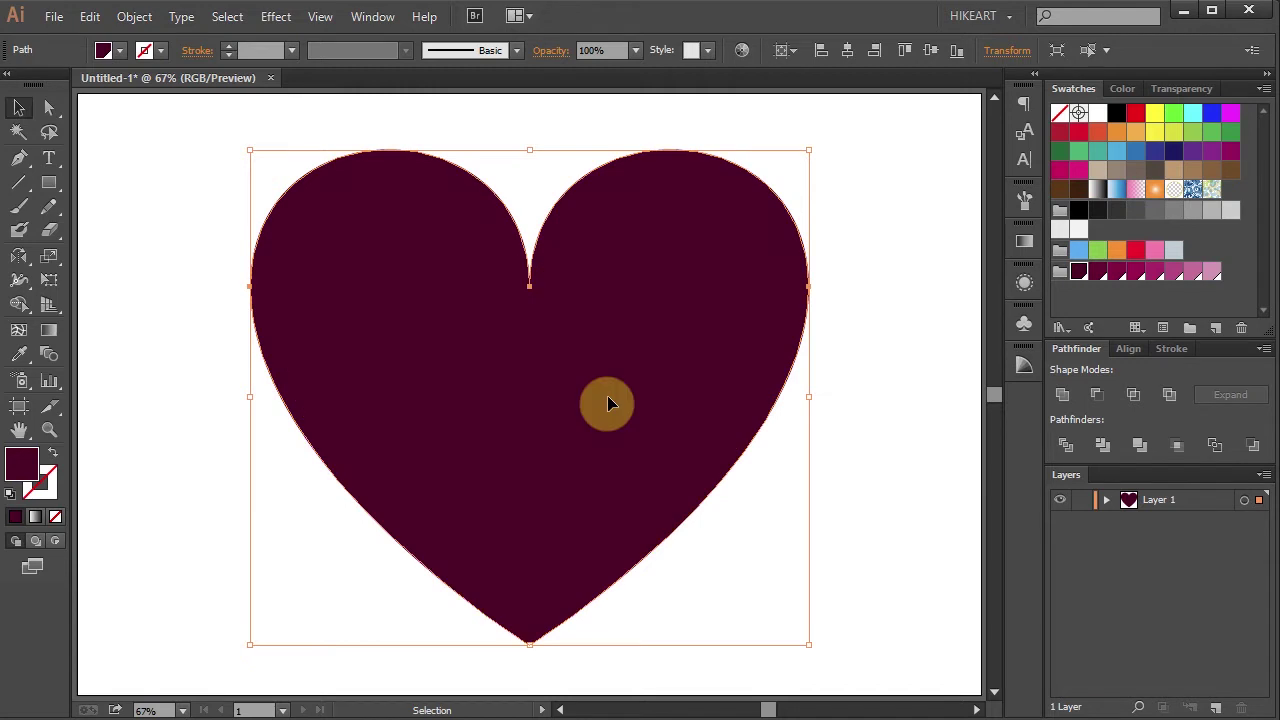
pyautogui.hotkey('ctrl', 'c')
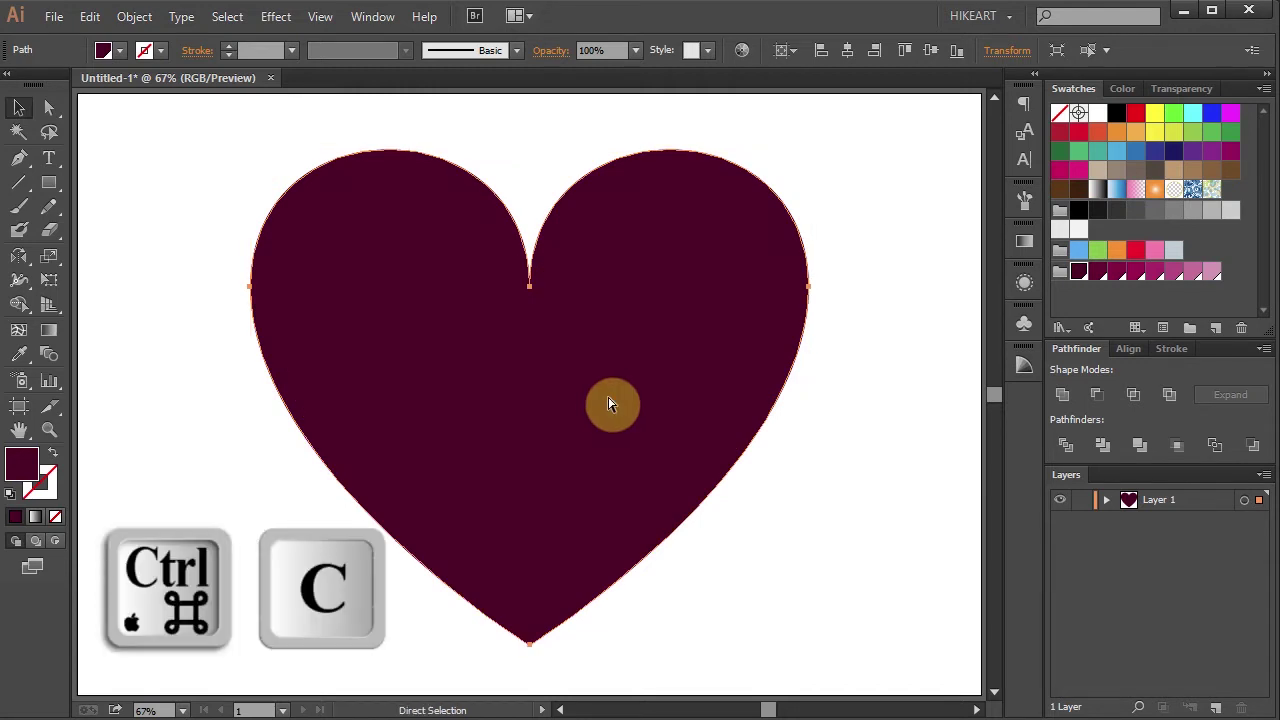
# - Paste a copy in front, shrink it proportionally to a small lower-left heart, and select both hearts
pyautogui.hotkey('ctrl', 'f')
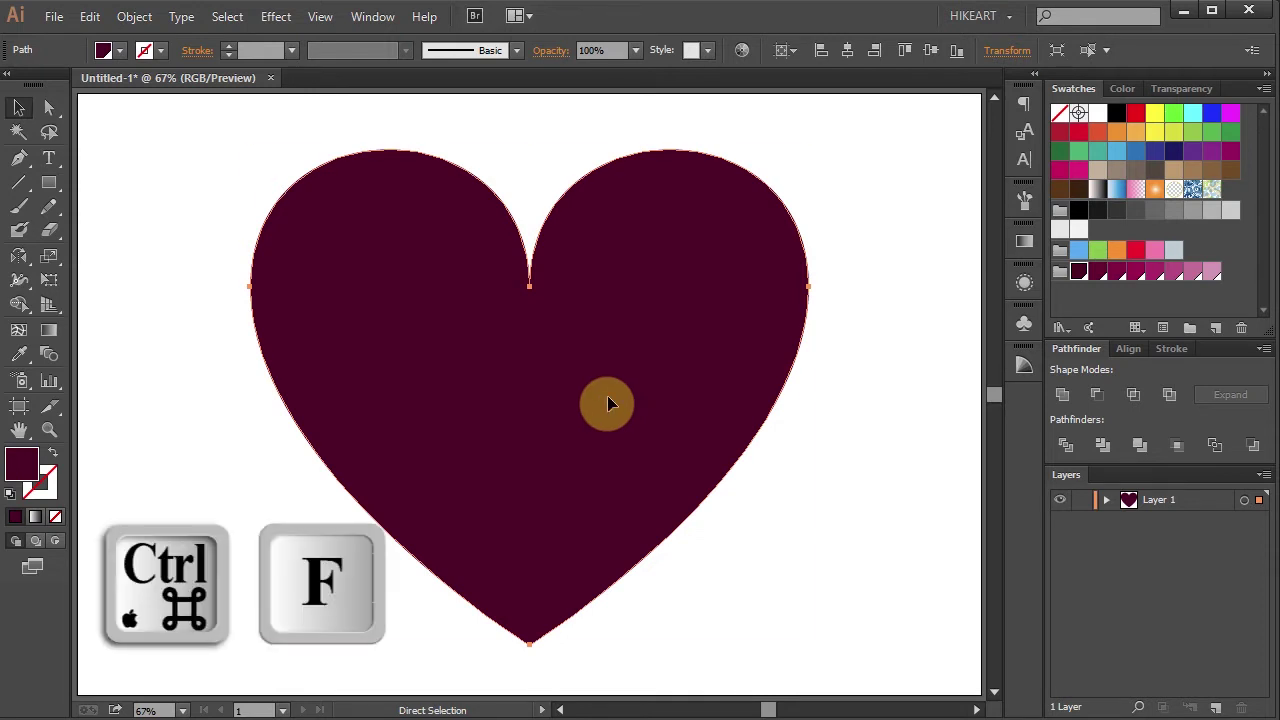
pyautogui.press('ctrl')
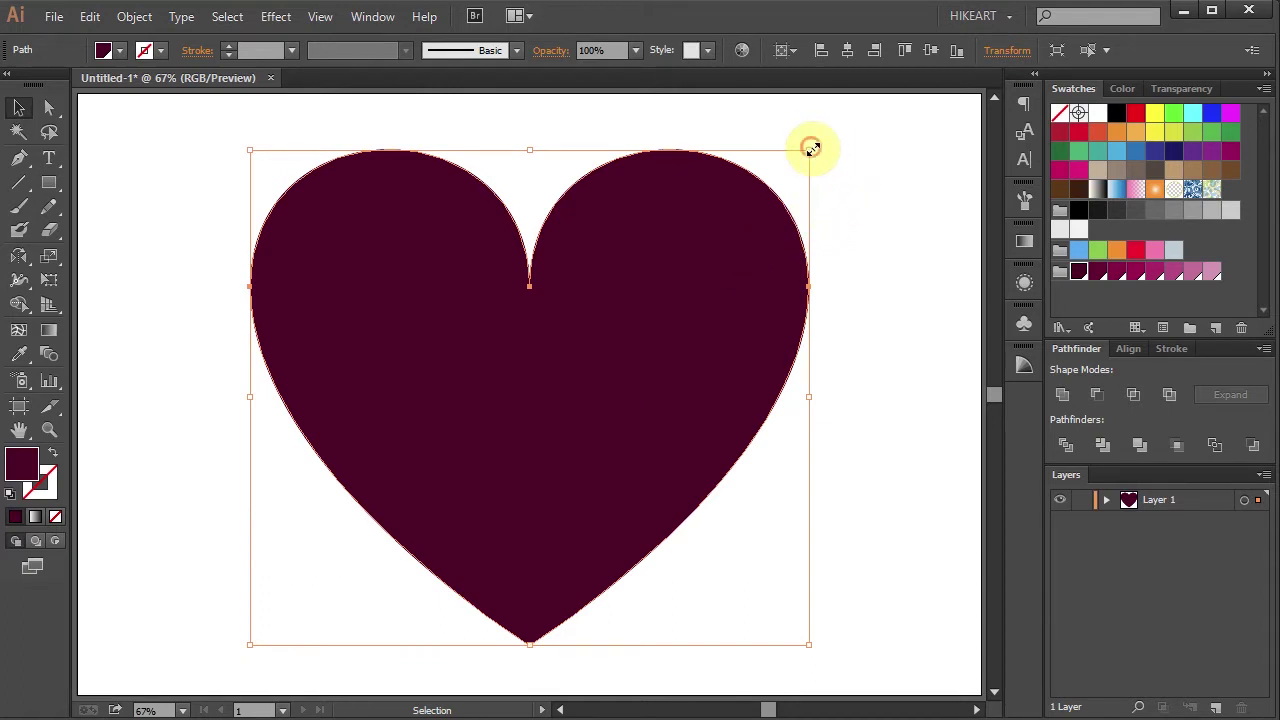
pyautogui.press('shift')
pyautogui.moveTo(811, 148); pyautogui.dragTo(532, 505)
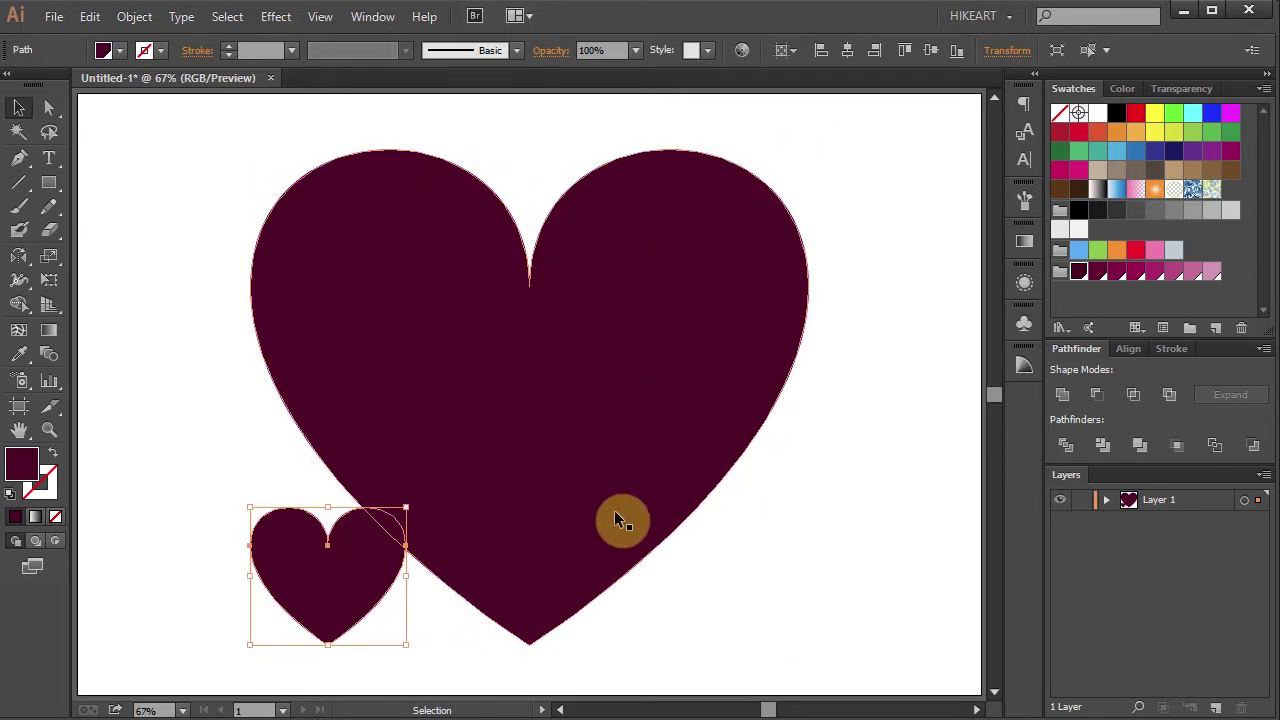
pyautogui.hotkey('ctrl', 'a')
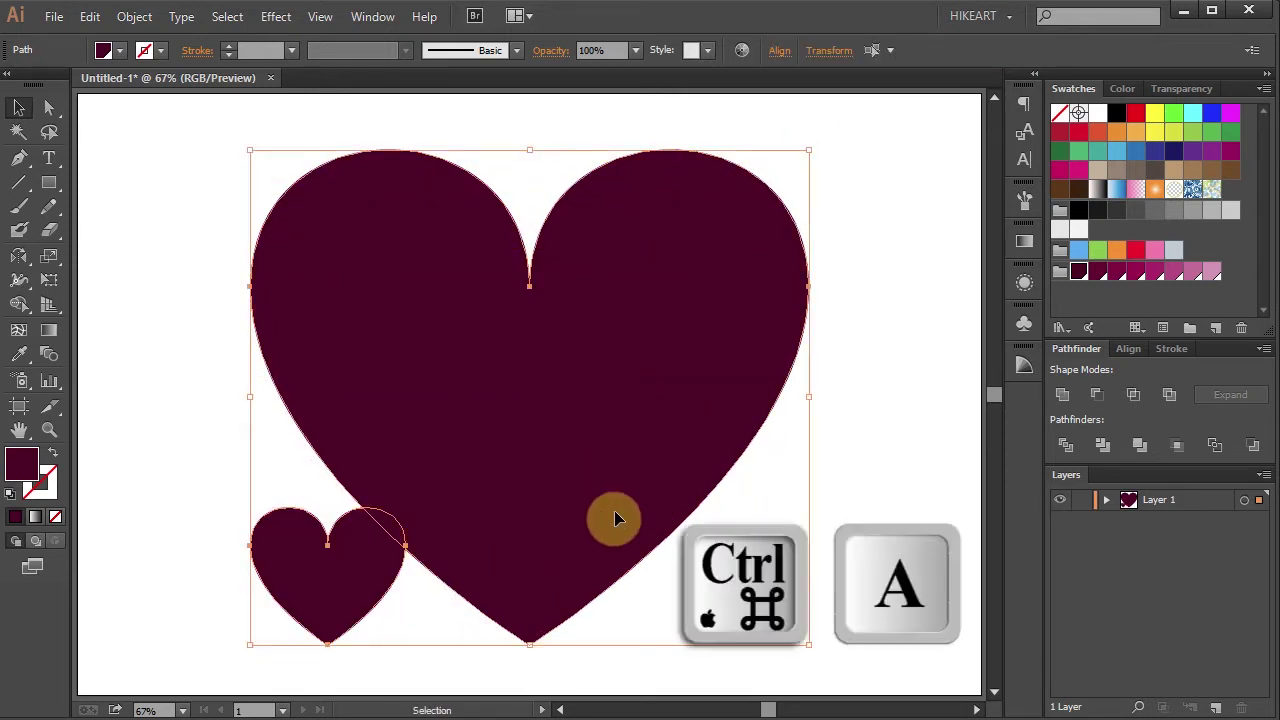
# - Set Align To Selection and horizontally centre the small heart on the large one
pyautogui.click(1129, 349)
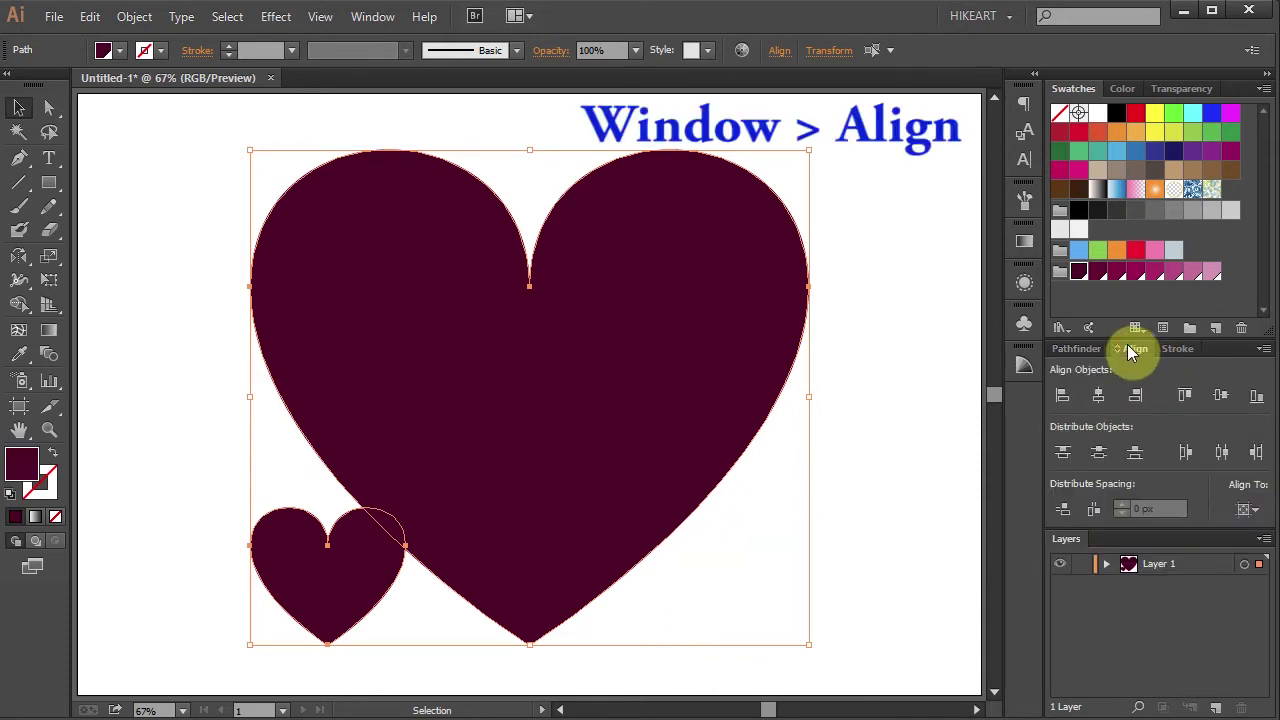
pyautogui.click(1246, 509)
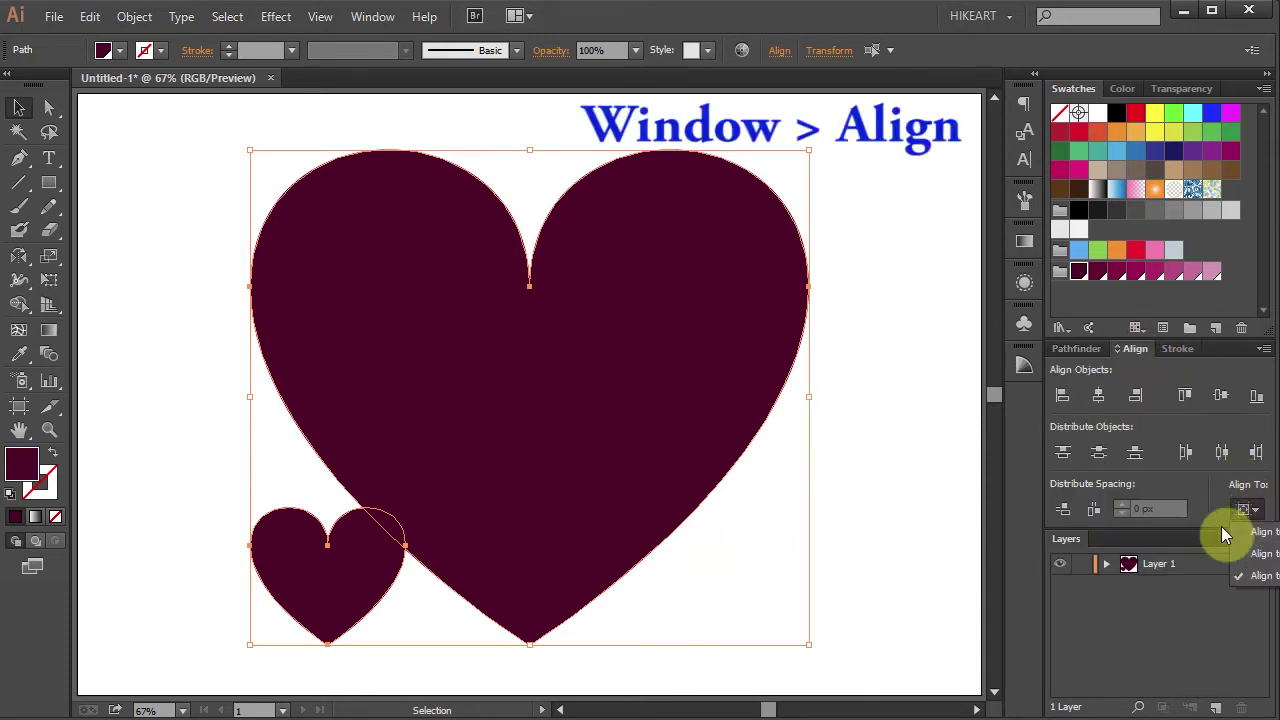
pyautogui.click(1245, 540)
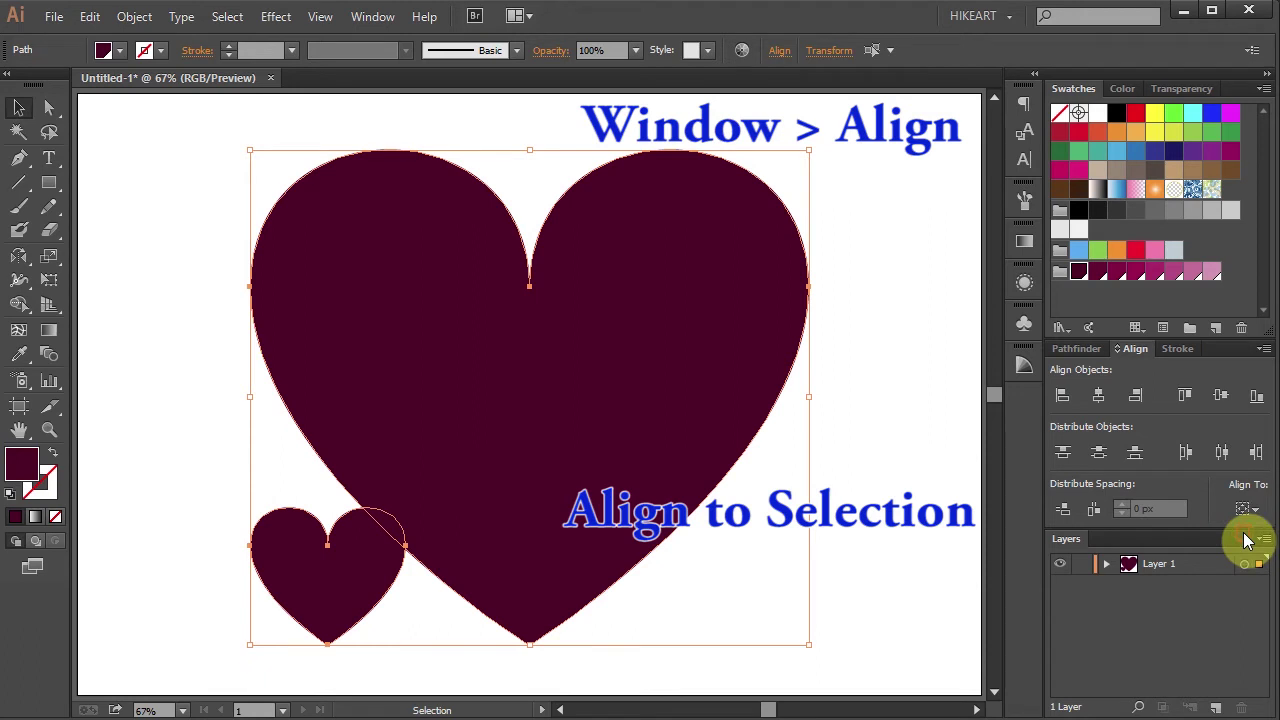
pyautogui.click(1099, 396)
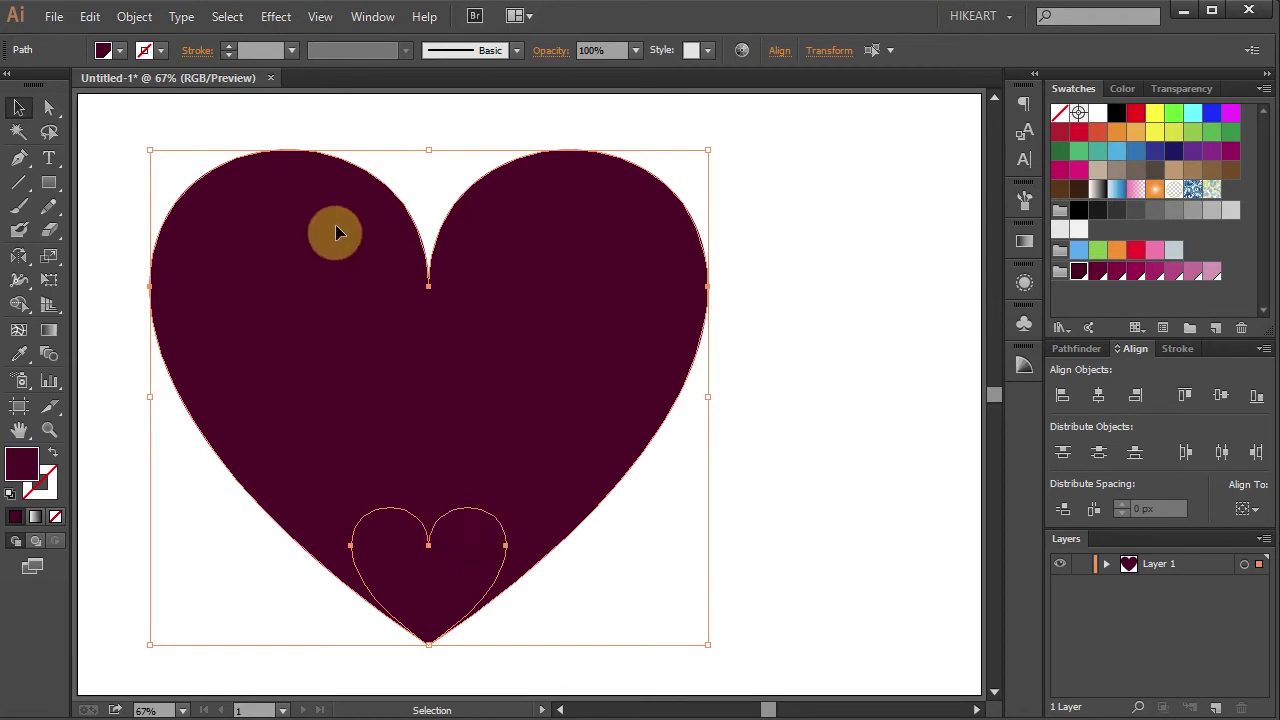
# - Set blend options to Specified Steps of 6, then blend the two hearts together
pyautogui.click(134, 17)
pyautogui.moveTo(186, 462)
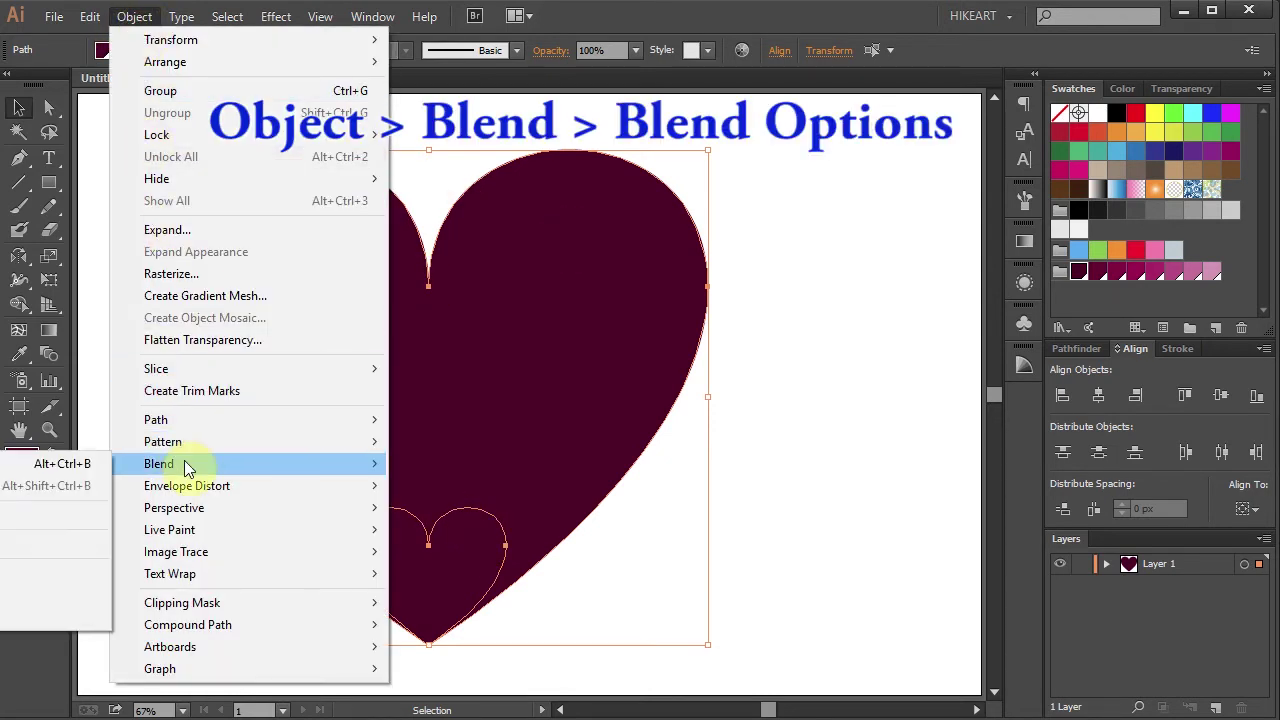
pyautogui.click(56, 518)
pyautogui.click(975, 323)
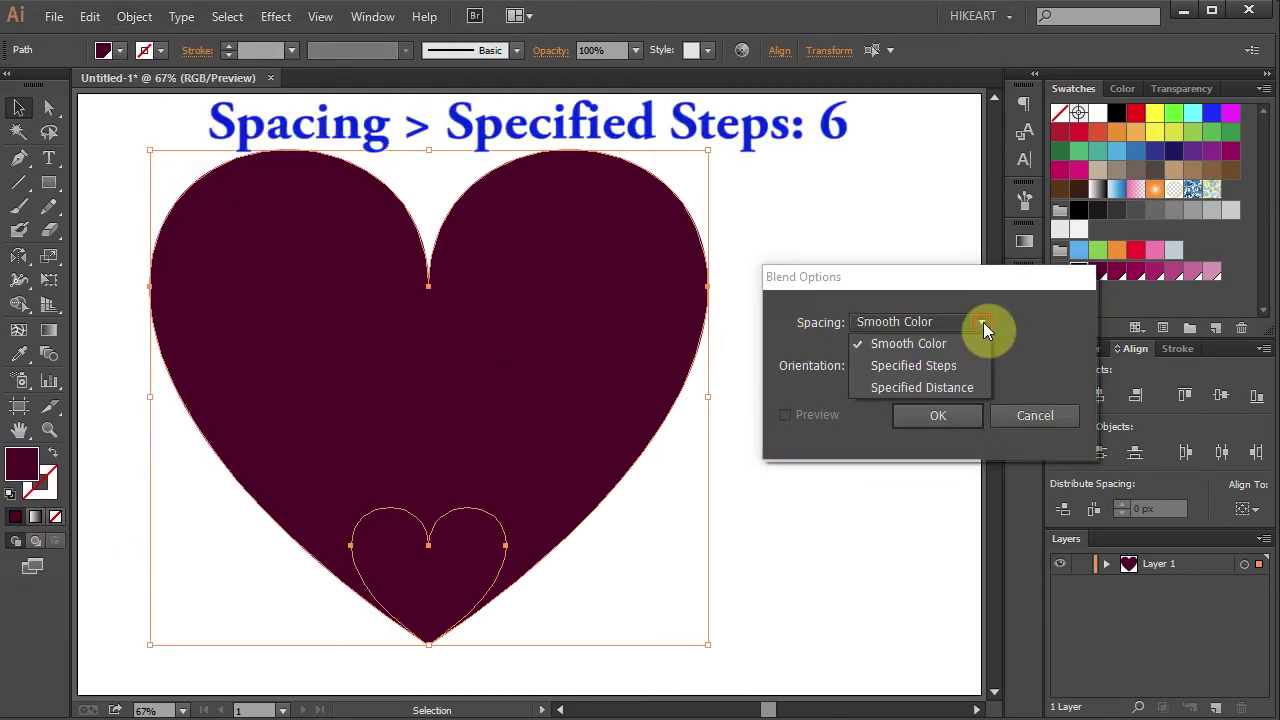
pyautogui.click(962, 368)
pyautogui.doubleClick(1034, 322)
pyautogui.write('6')
pyautogui.click(966, 416)
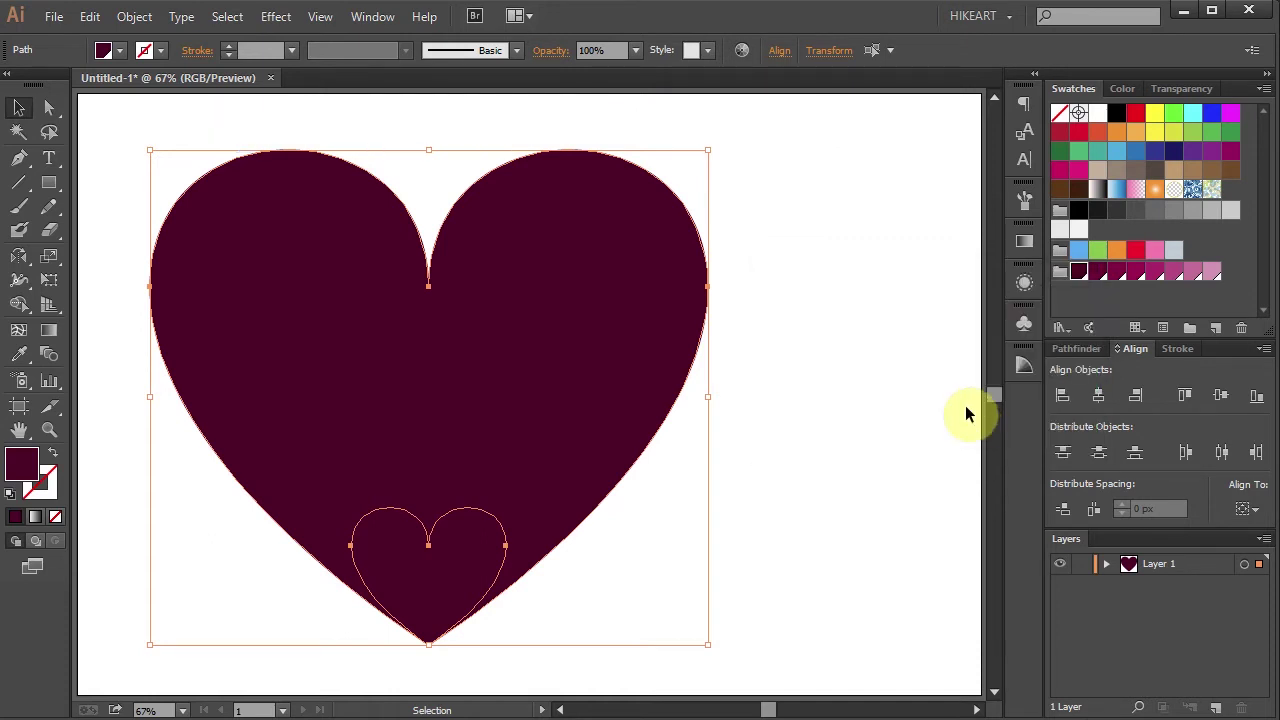
pyautogui.click(134, 17)
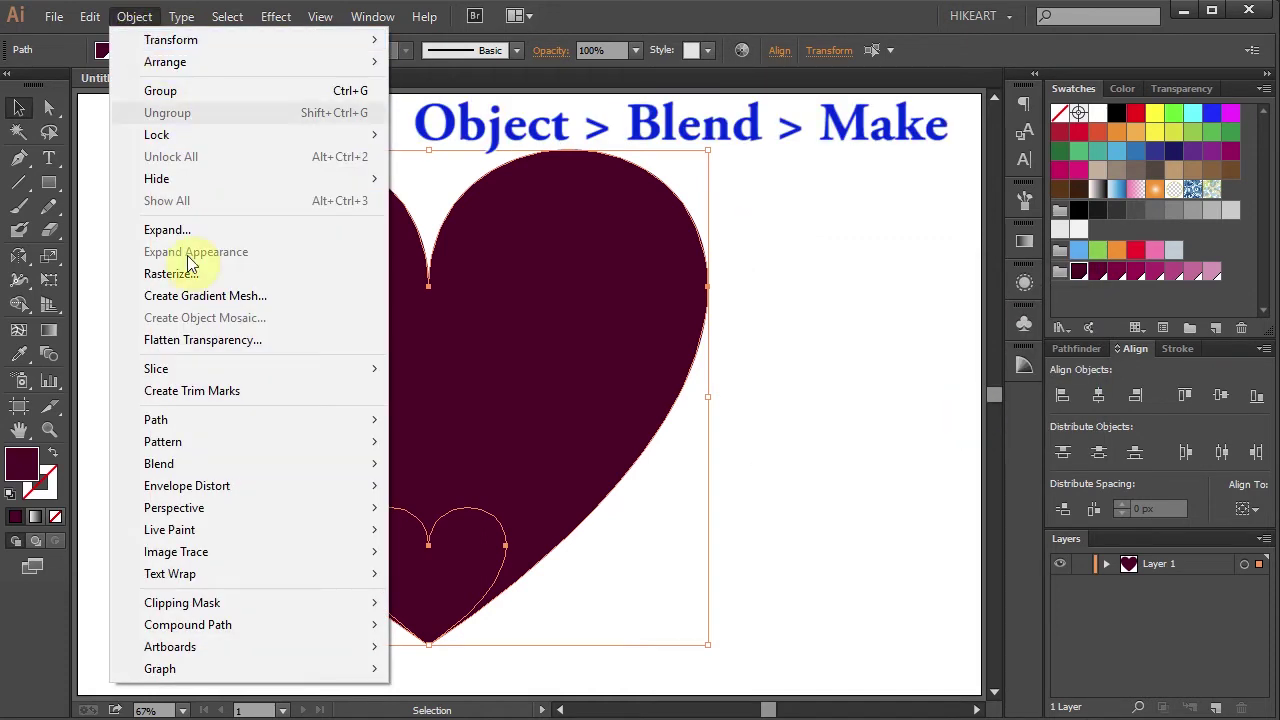
pyautogui.moveTo(198, 472)
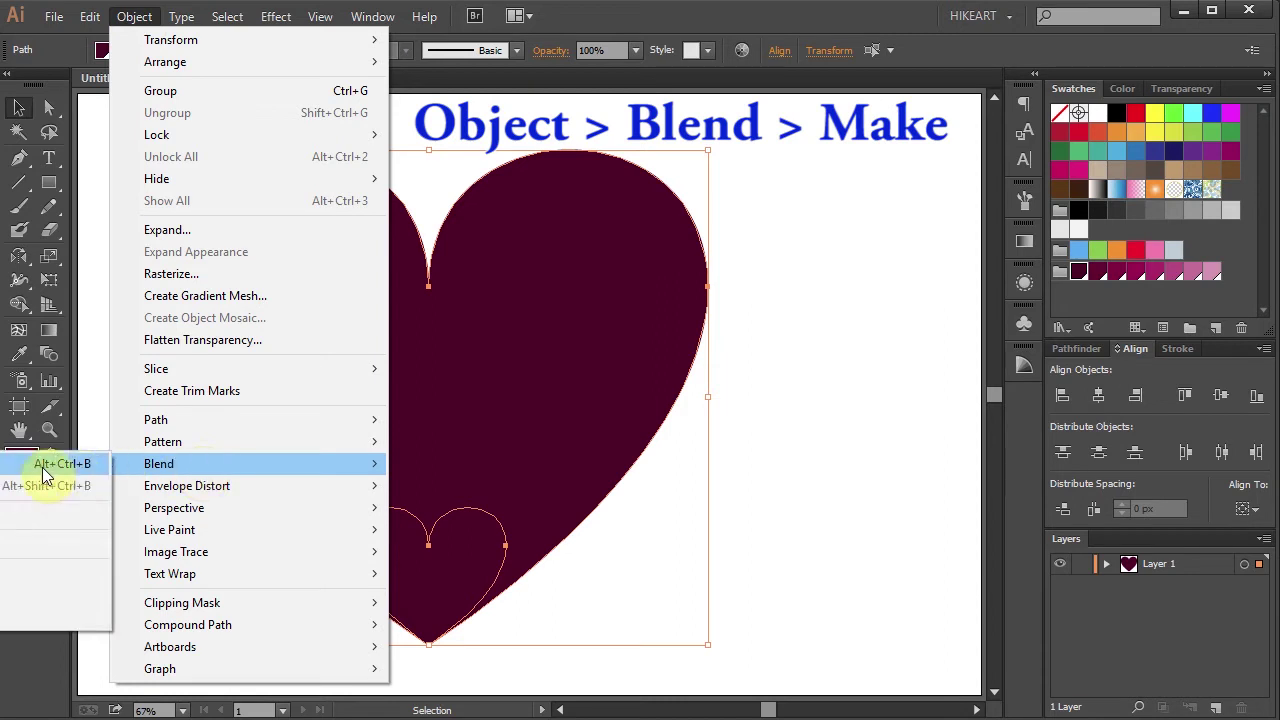
pyautogui.click(72, 465)
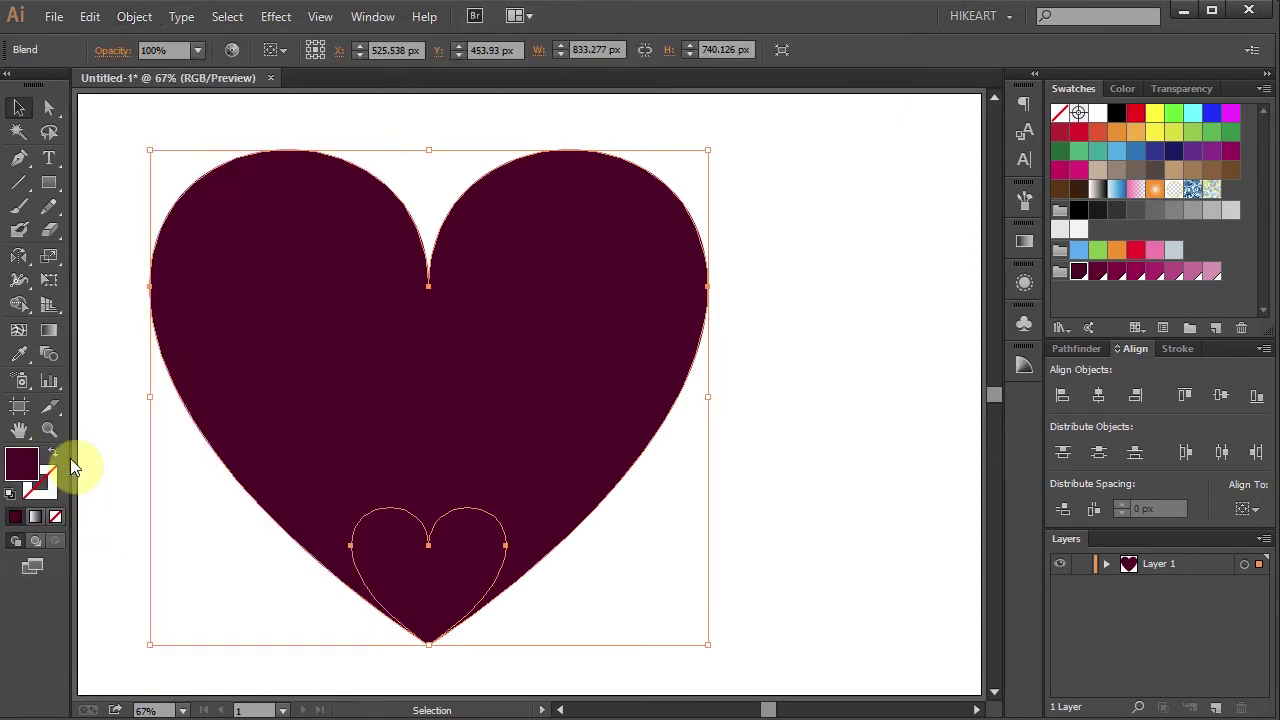
# - Expand the heart blend into separate nested shapes and deselect the group
pyautogui.click(134, 17)
pyautogui.click(224, 230)
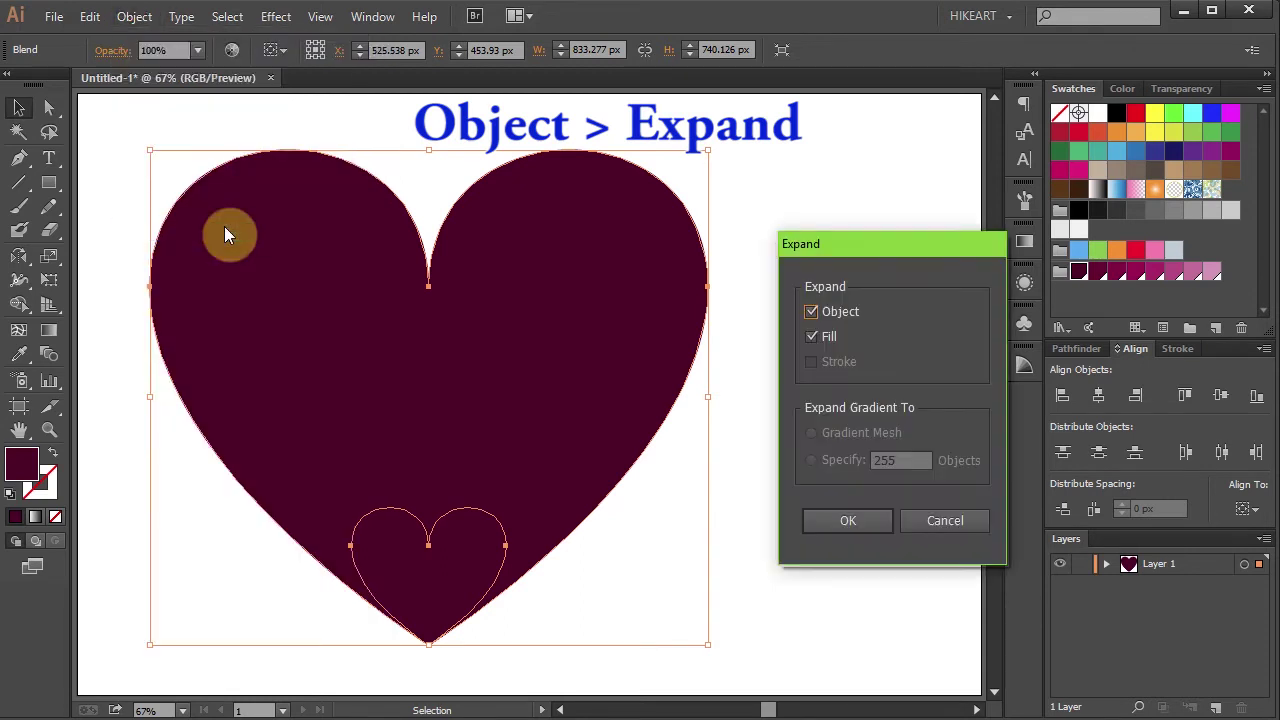
pyautogui.click(848, 521)
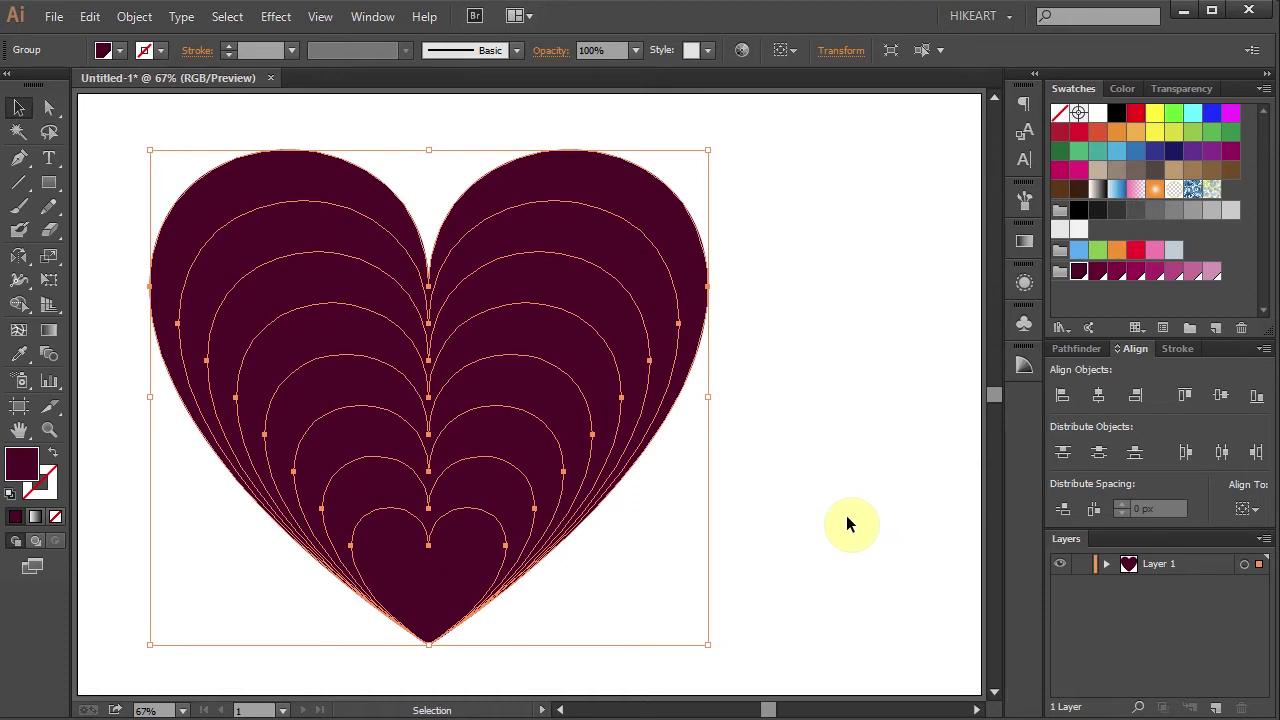
pyautogui.click(815, 320)
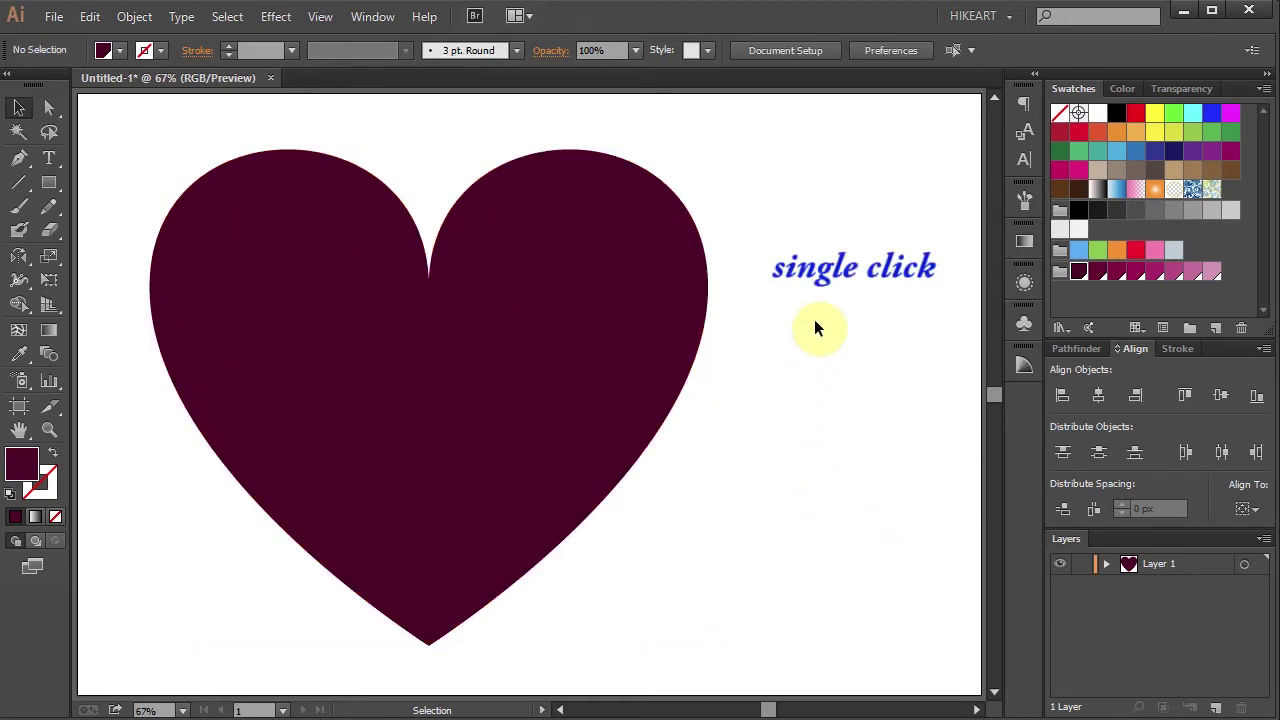
# - Fill the second, third and fourth hearts with progressively lighter maroon-to-magenta swatches
pyautogui.press('a')
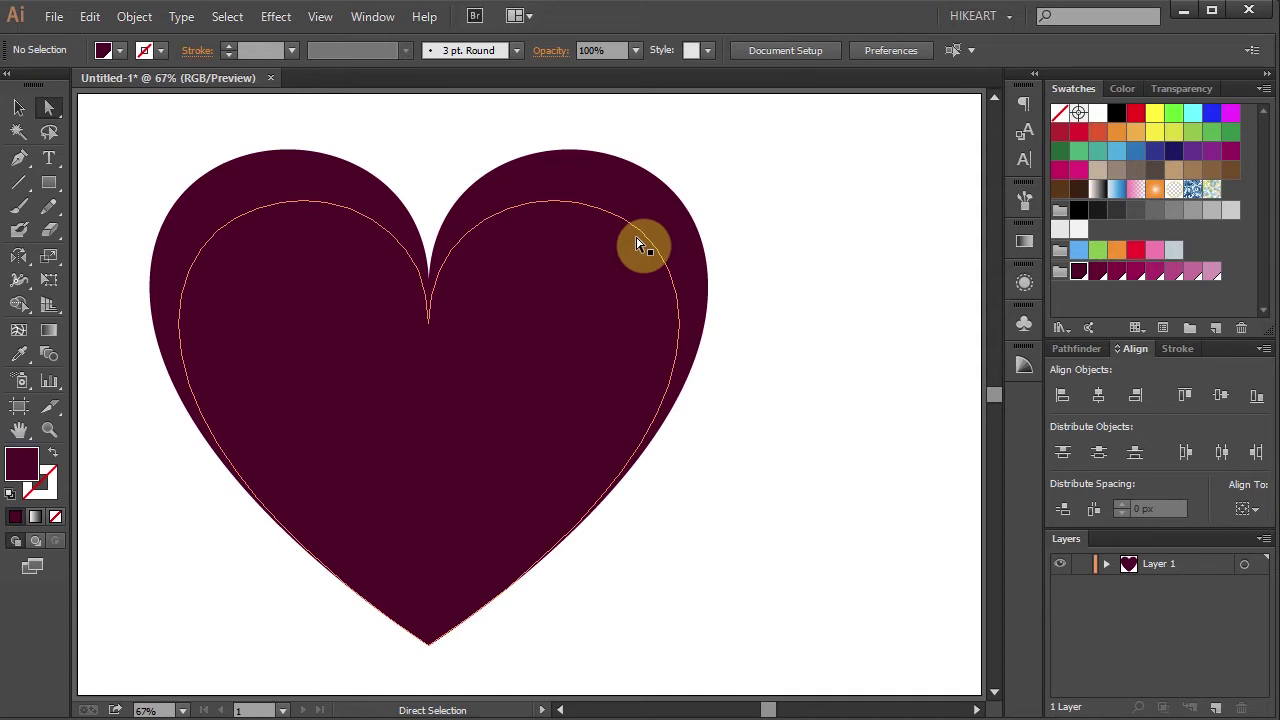
pyautogui.click(640, 245)
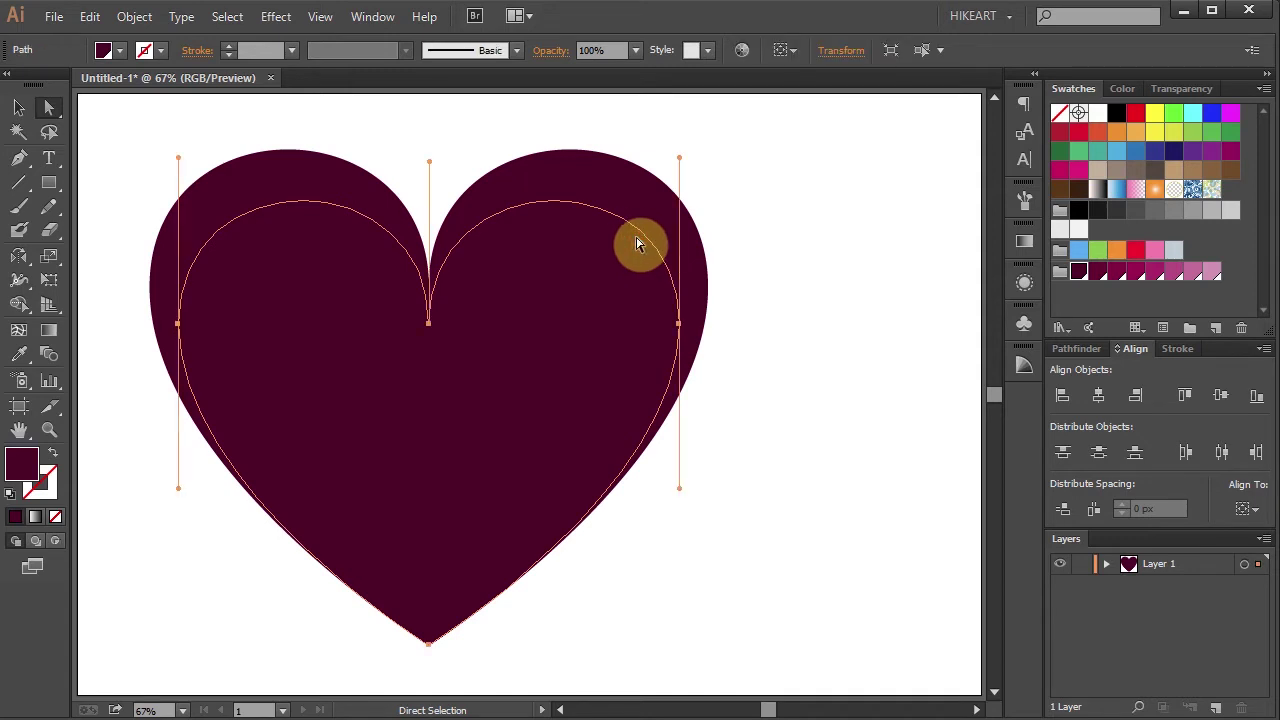
pyautogui.click(1098, 273)
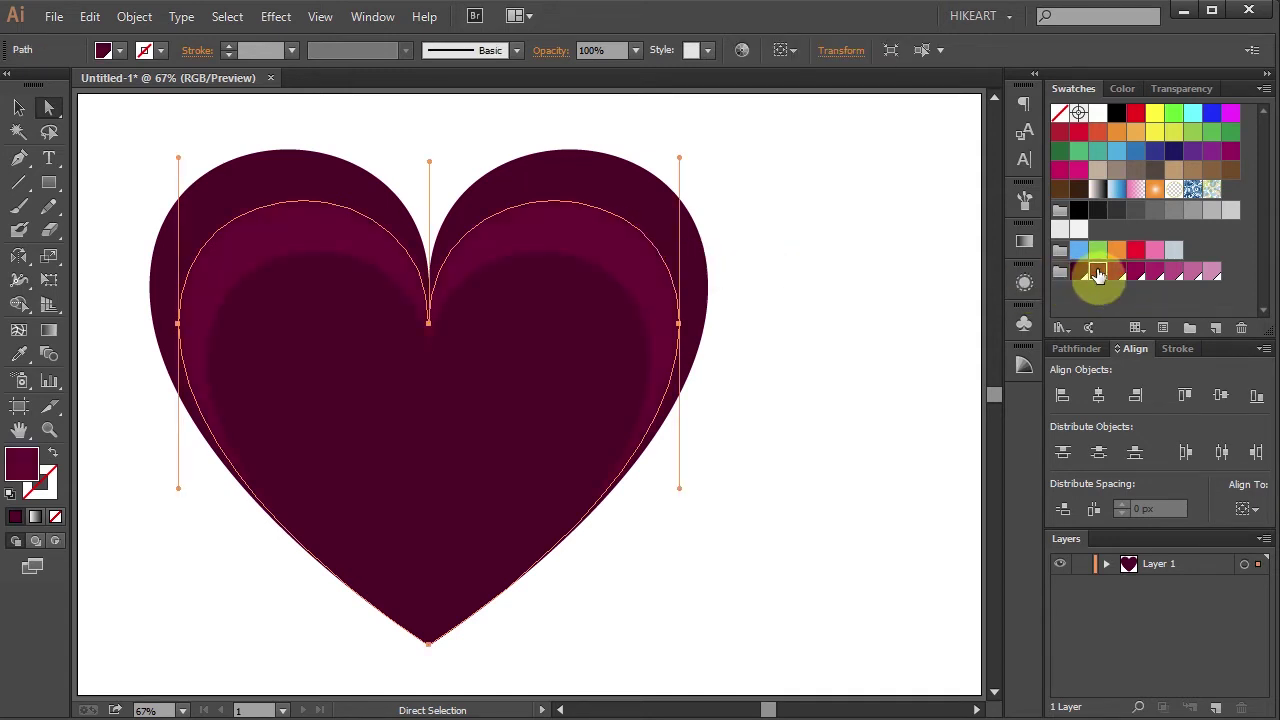
pyautogui.click(568, 308)
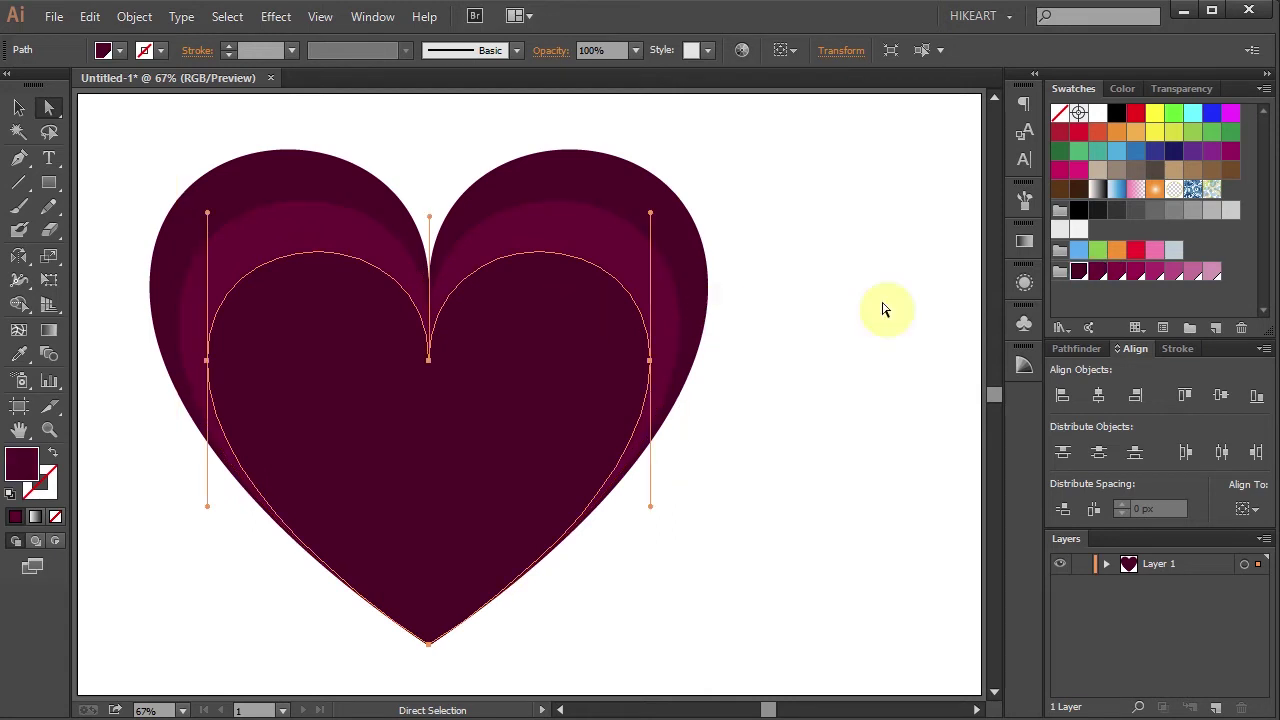
pyautogui.click(1115, 274)
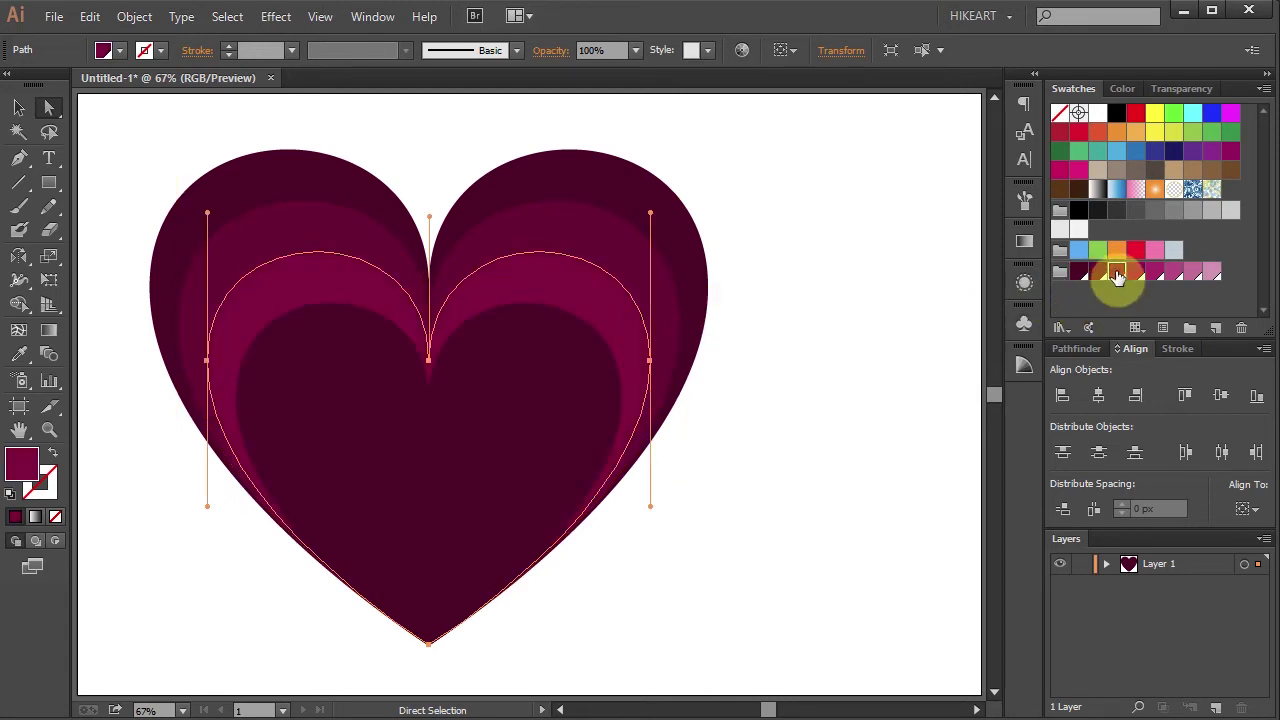
pyautogui.click(566, 338)
pyautogui.click(1136, 273)
# - Fill the remaining inner hearts with lighter pink swatches, ending with light pink innermost
pyautogui.click(560, 420)
pyautogui.click(1155, 273)
pyautogui.click(530, 460)
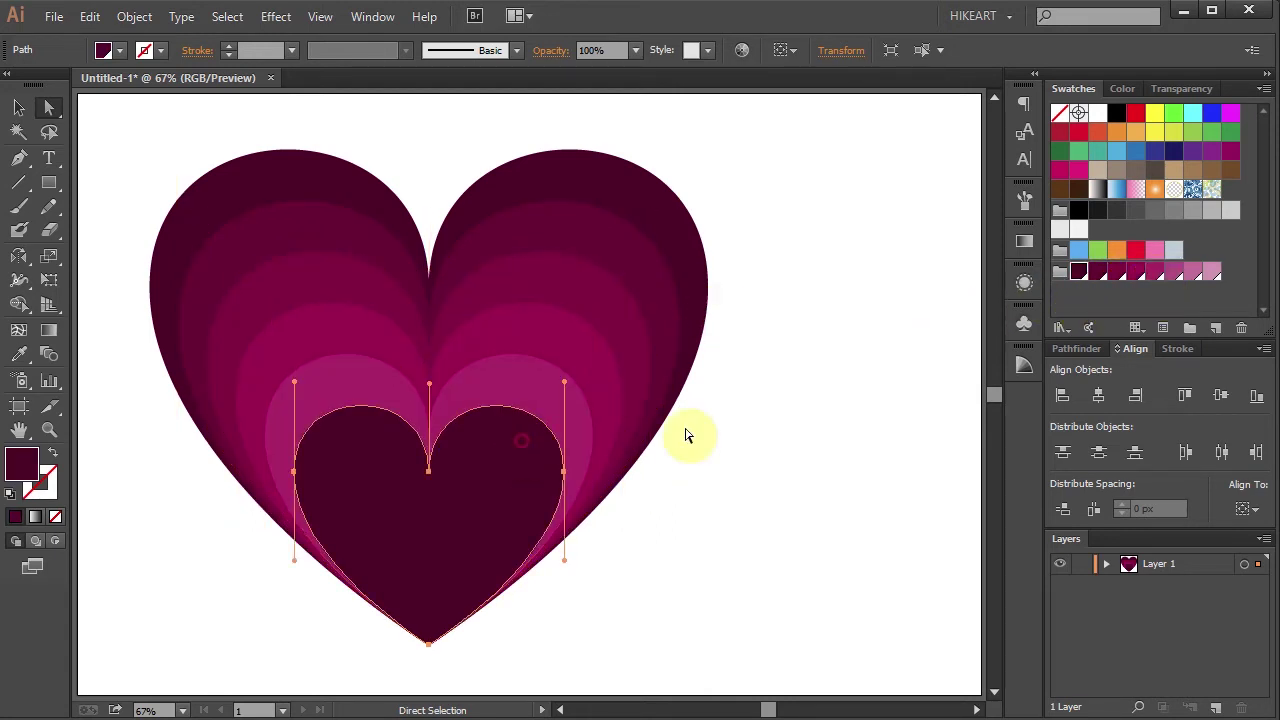
pyautogui.click(1174, 273)
pyautogui.click(481, 493)
pyautogui.click(1210, 271)
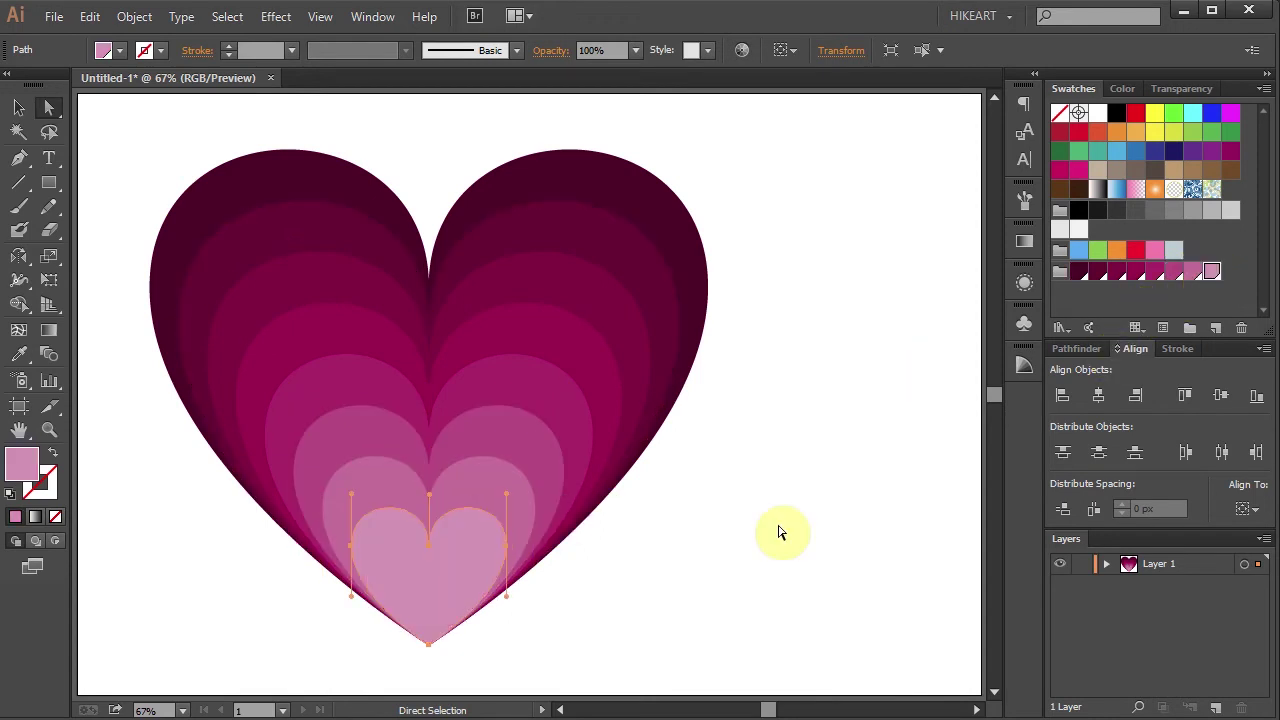
# - Select all hearts and centre them horizontally and vertically on the artboard, then deselect
pyautogui.hotkey('ctrl', 'a')
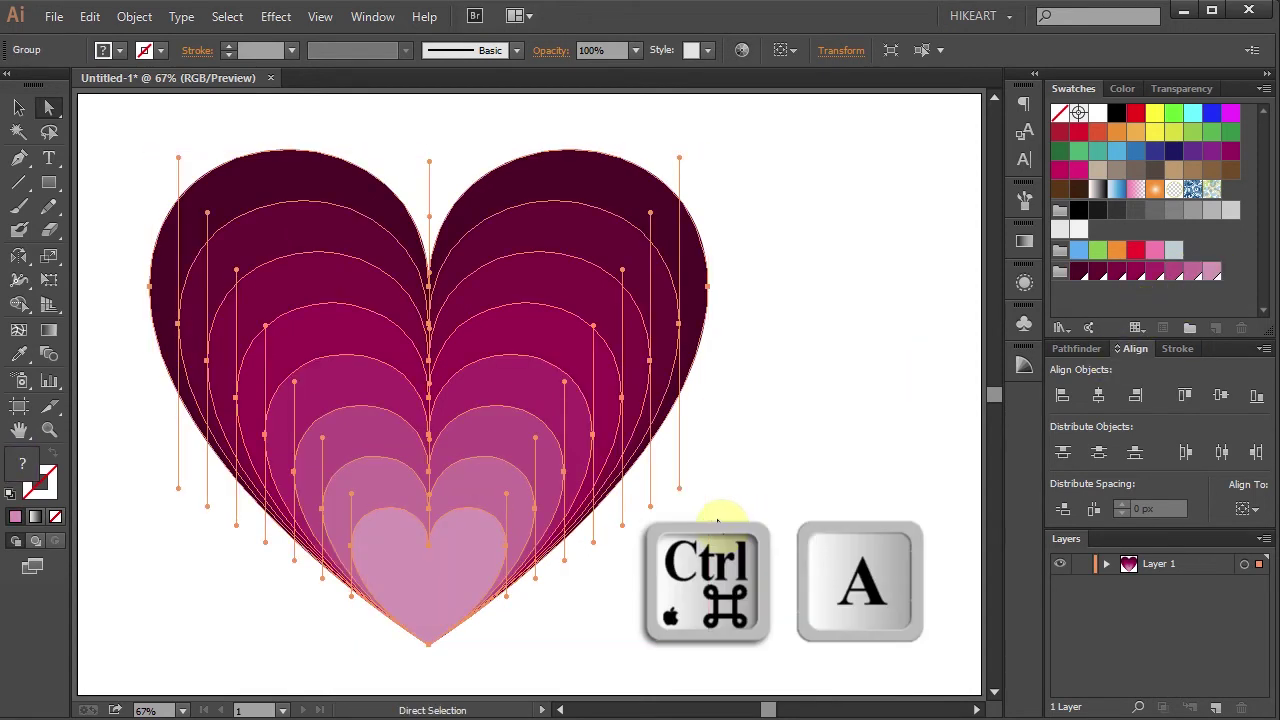
pyautogui.click(1258, 511)
pyautogui.click(1240, 576)
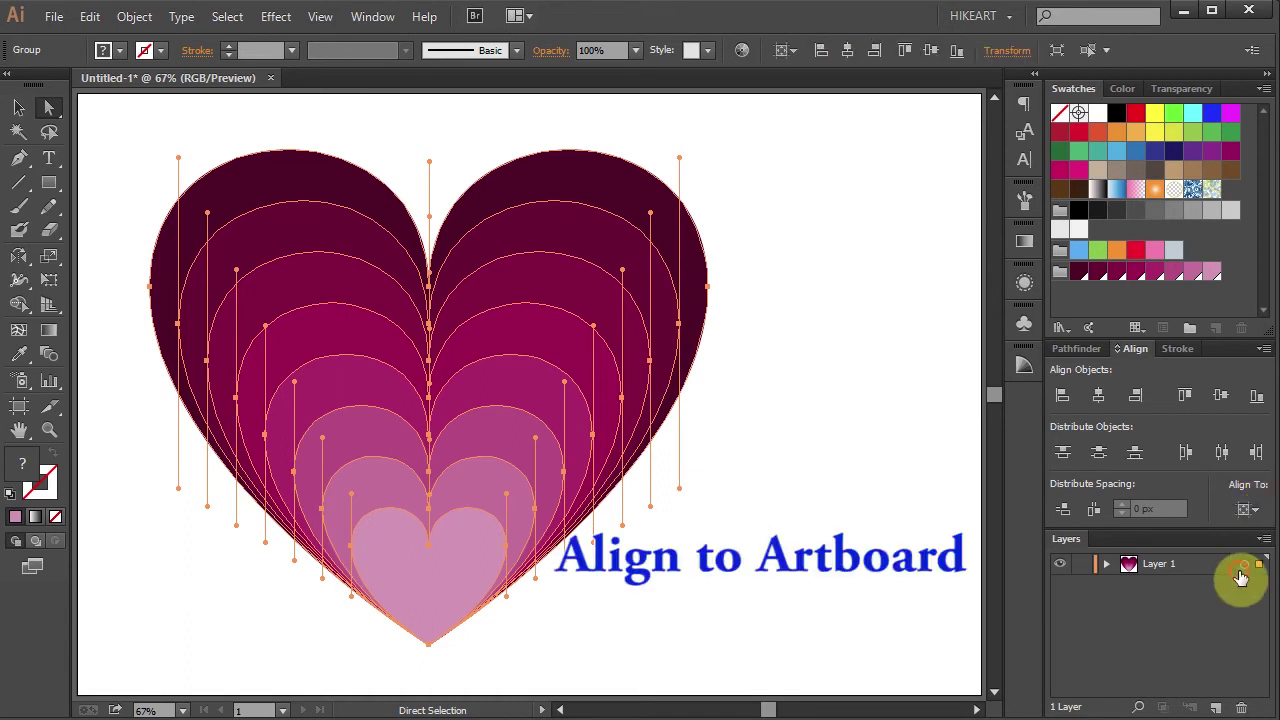
pyautogui.click(1098, 395)
pyautogui.click(1221, 395)
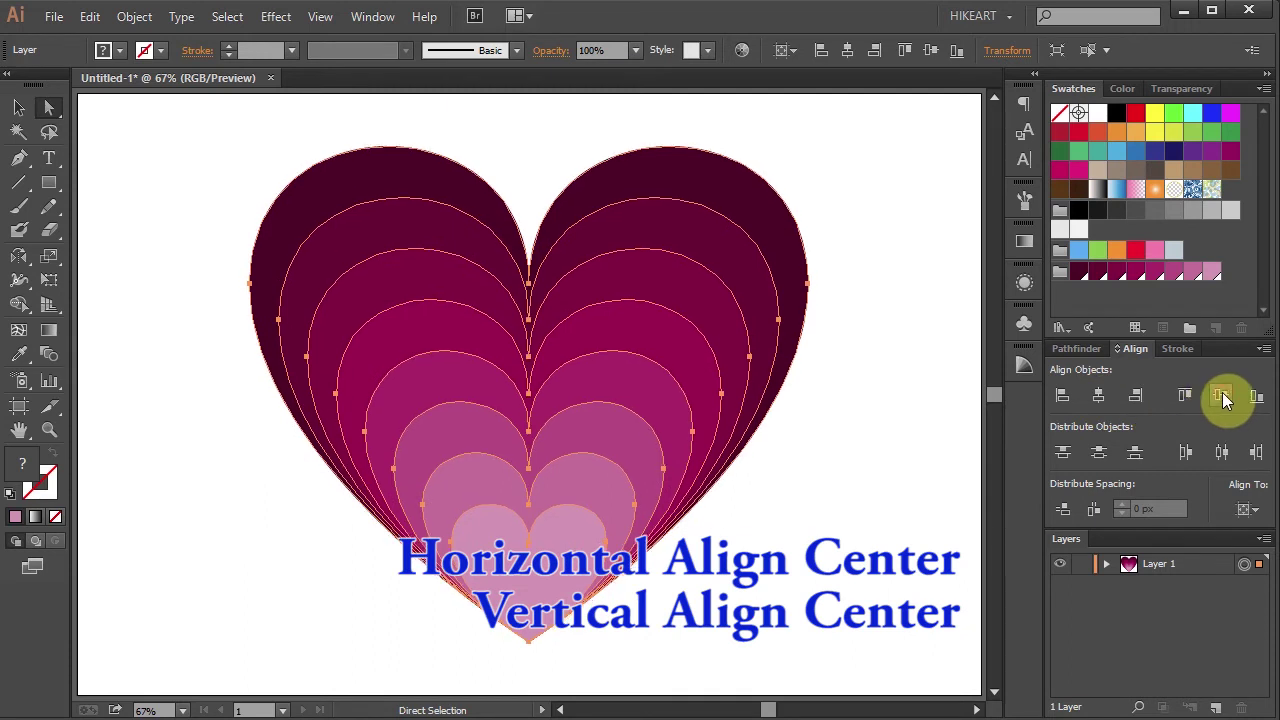
pyautogui.click(893, 426)
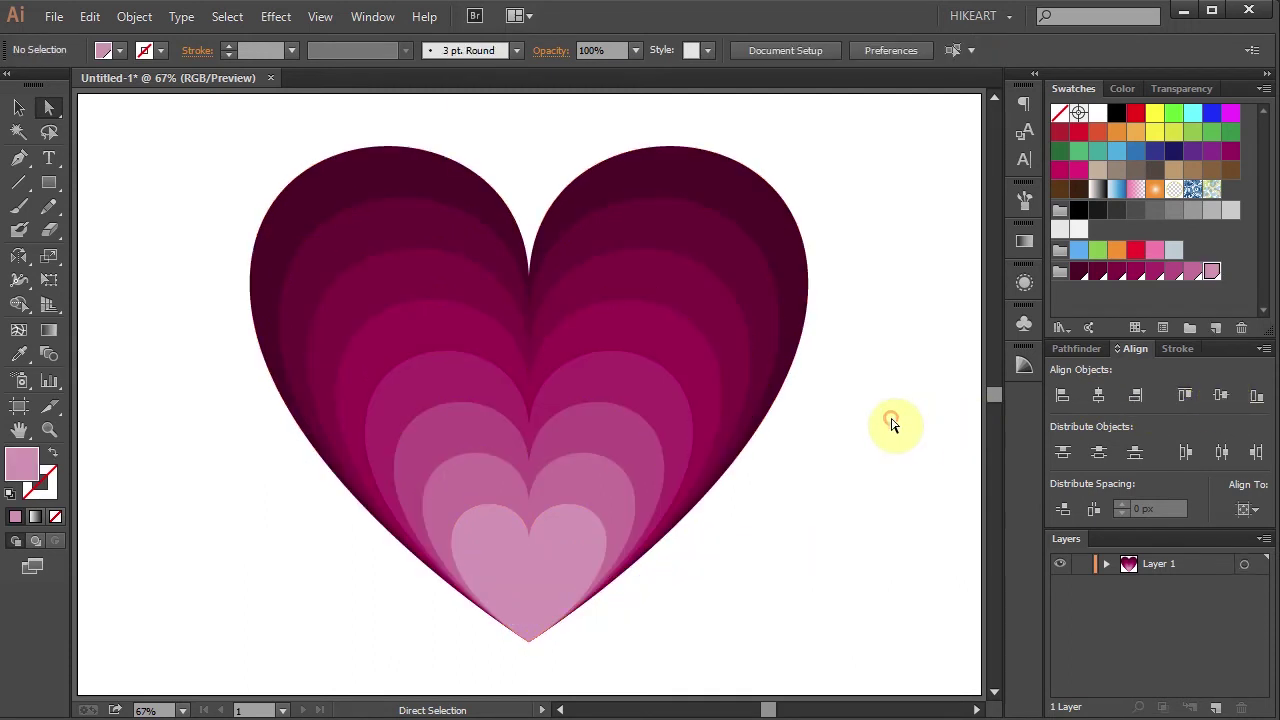
# - Select all the inner heart layers, from the second-largest down to the smallest
pyautogui.click(677, 245)
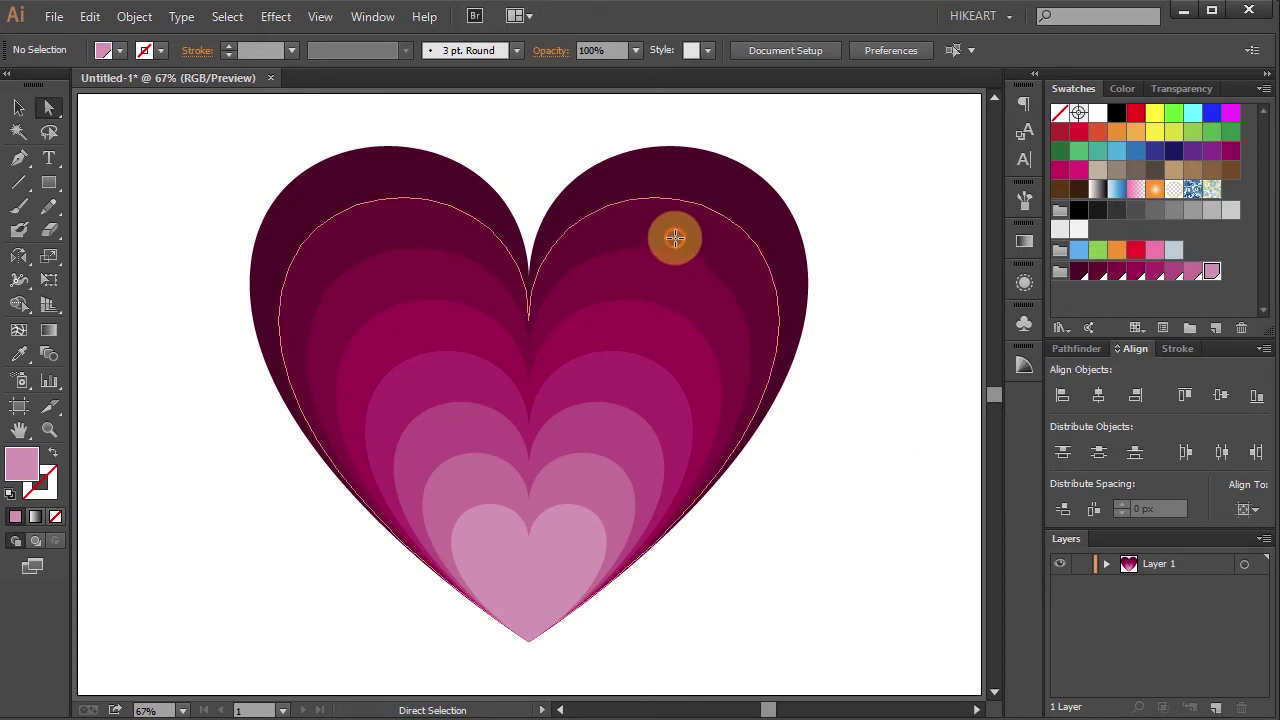
pyautogui.keyDown('shift'); pyautogui.click(677, 245); pyautogui.keyUp('shift')
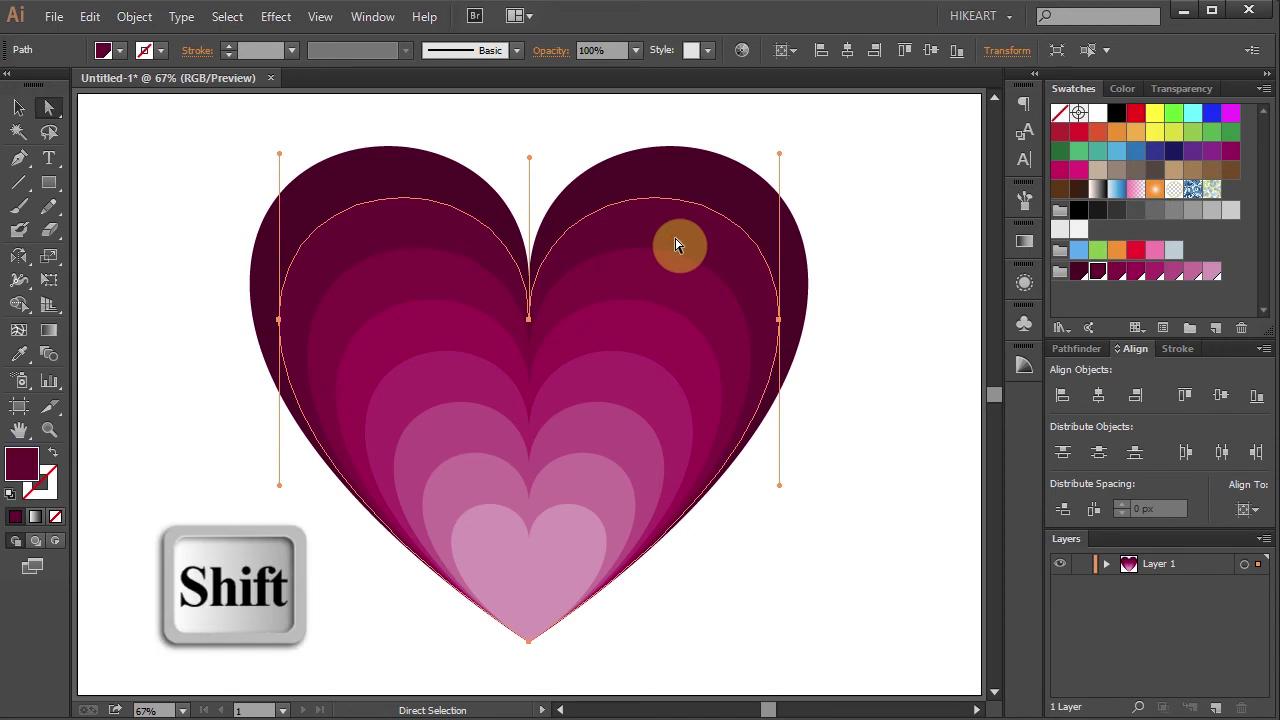
pyautogui.keyDown('shift'); pyautogui.click(674, 280); pyautogui.keyUp('shift')
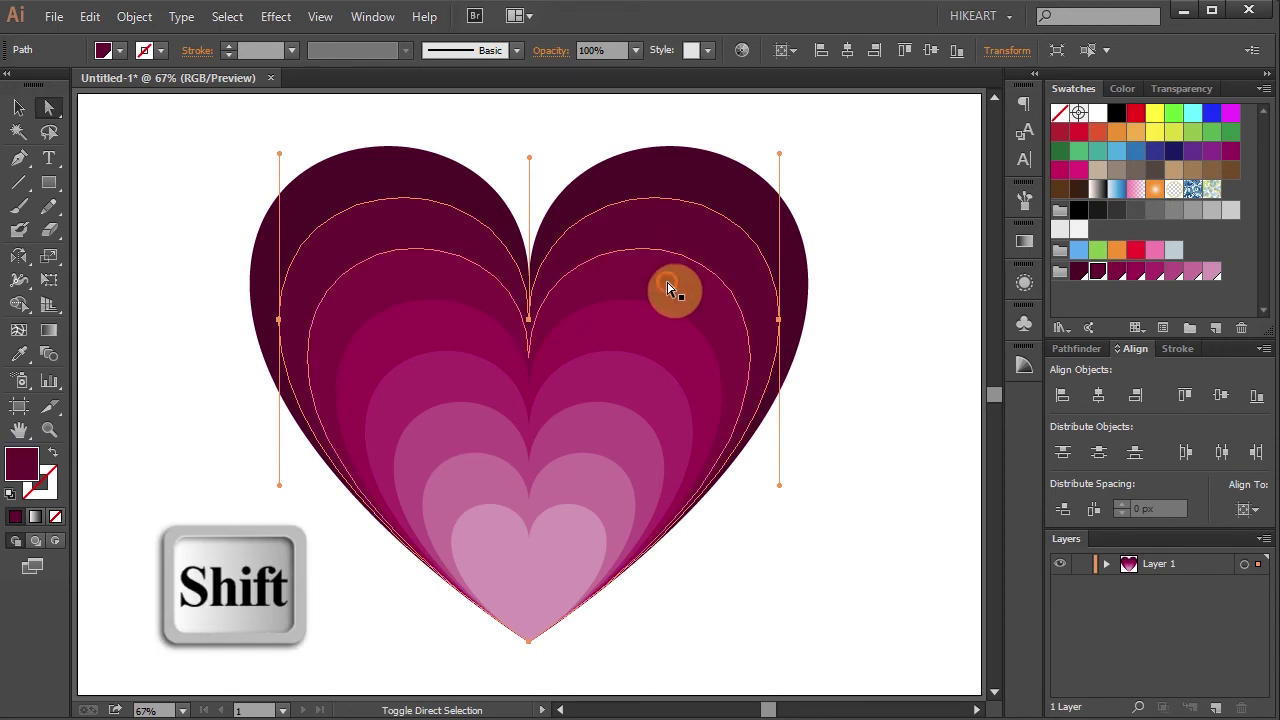
pyautogui.keyDown('shift'); pyautogui.click(668, 315); pyautogui.keyUp('shift')
pyautogui.keyDown('shift'); pyautogui.click(648, 375); pyautogui.keyUp('shift')
pyautogui.keyDown('shift'); pyautogui.click(620, 432); pyautogui.keyUp('shift')
pyautogui.keyDown('shift'); pyautogui.click(592, 492); pyautogui.keyUp('shift')
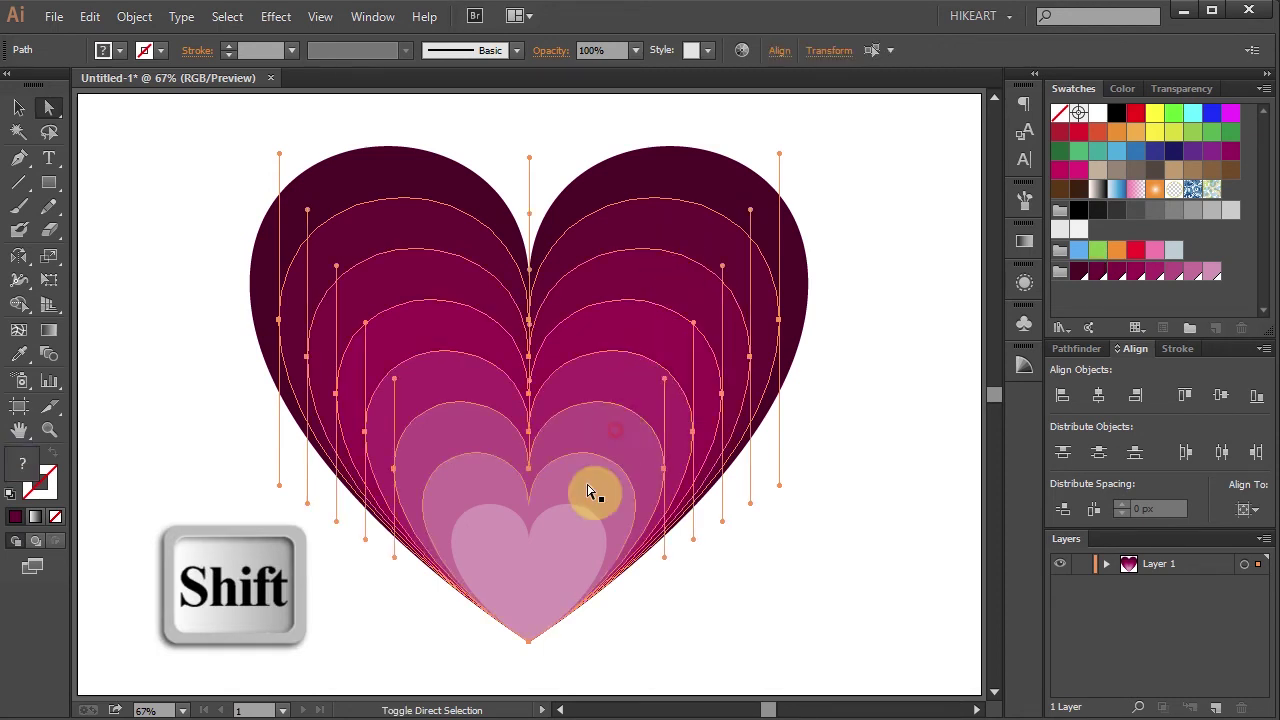
pyautogui.keyDown('shift'); pyautogui.click(572, 532); pyautogui.keyUp('shift')
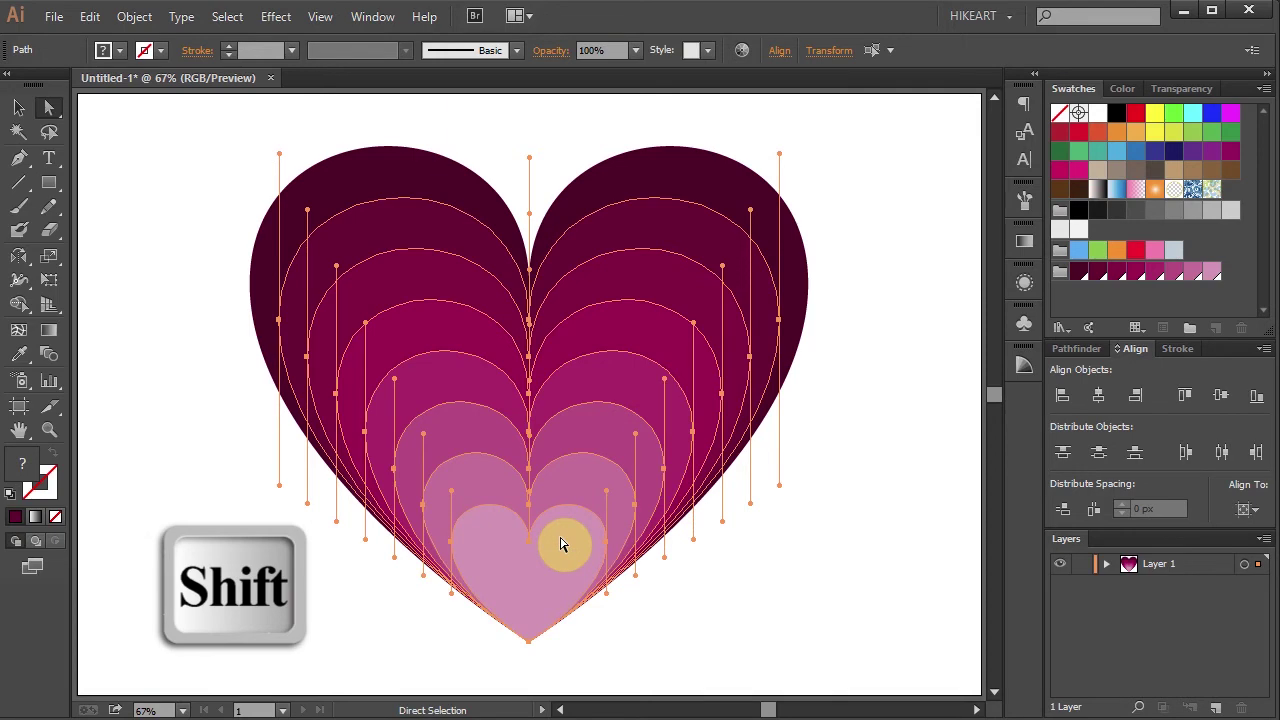
# - Add a Drop Shadow effect with preview on and a white shadow colour
pyautogui.click(277, 16)
pyautogui.moveTo(292, 250)
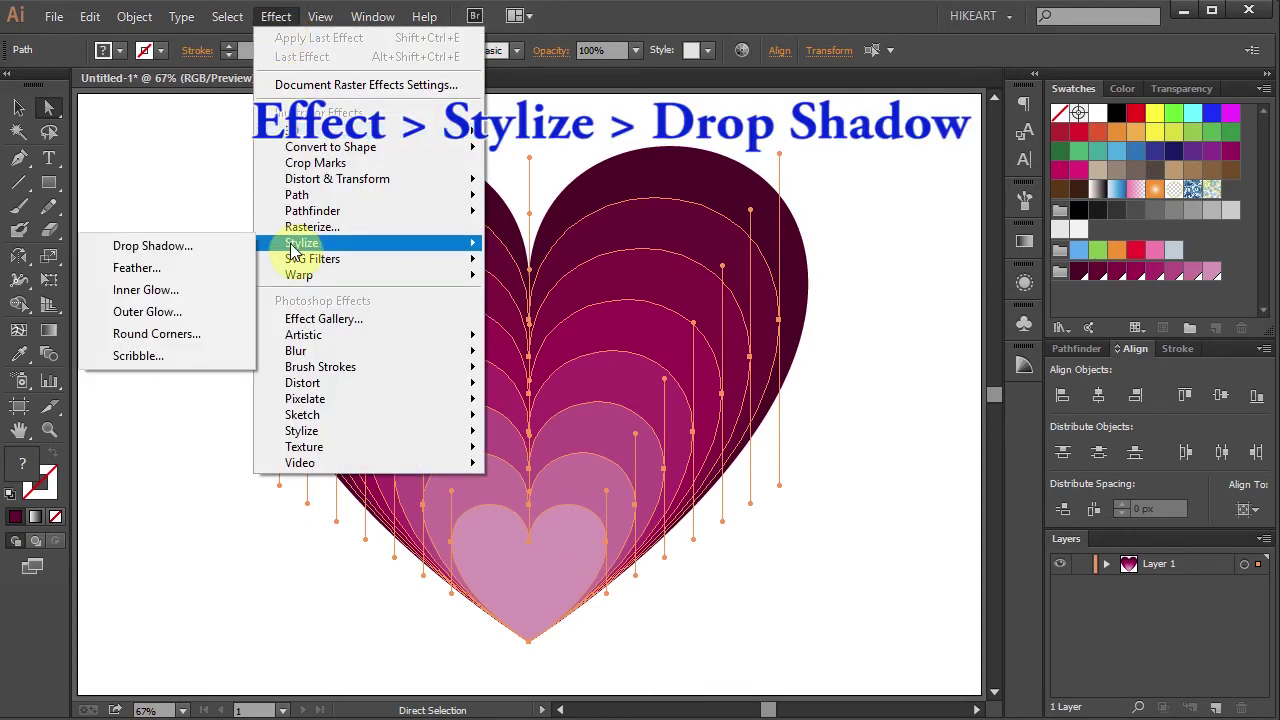
pyautogui.click(207, 246)
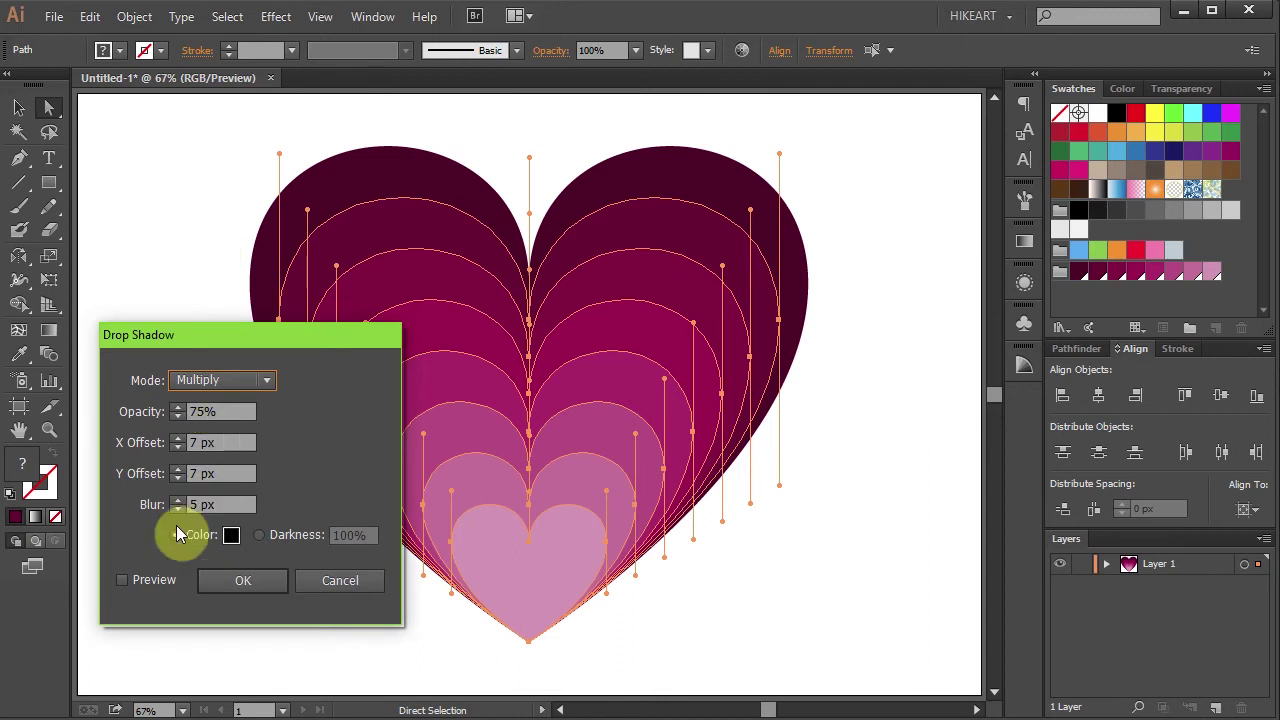
pyautogui.click(122, 580)
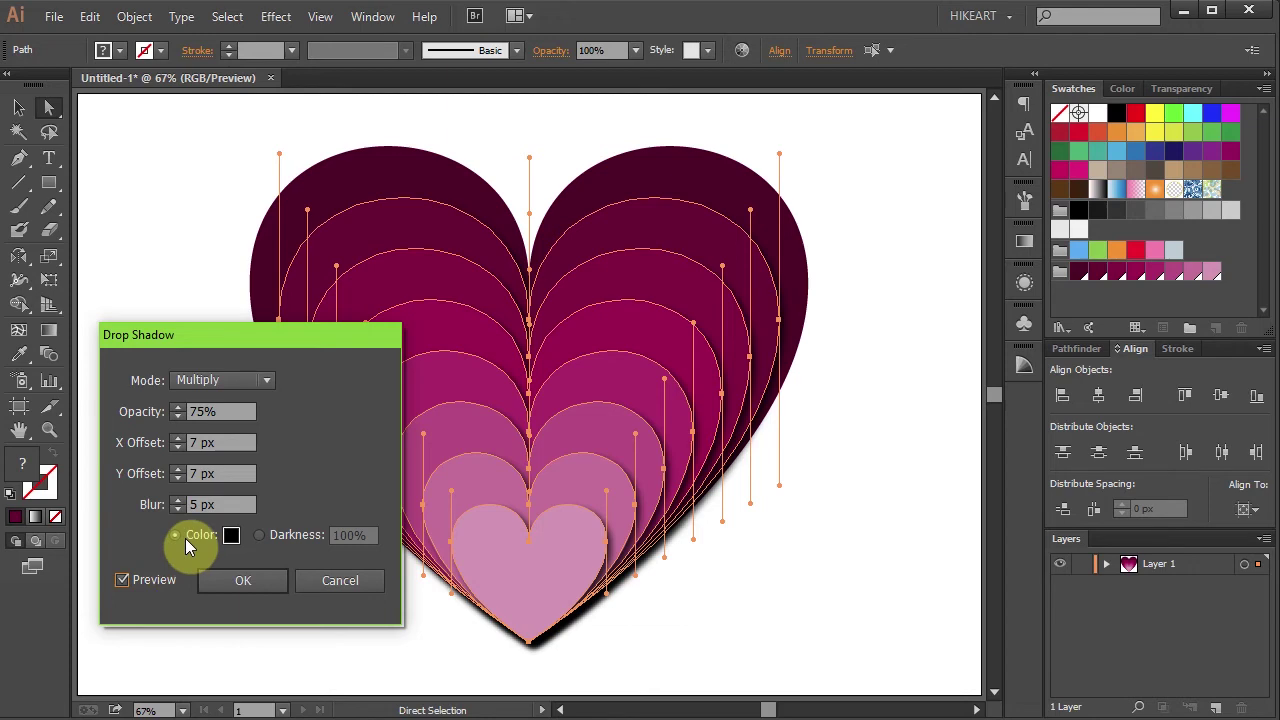
pyautogui.click(231, 535)
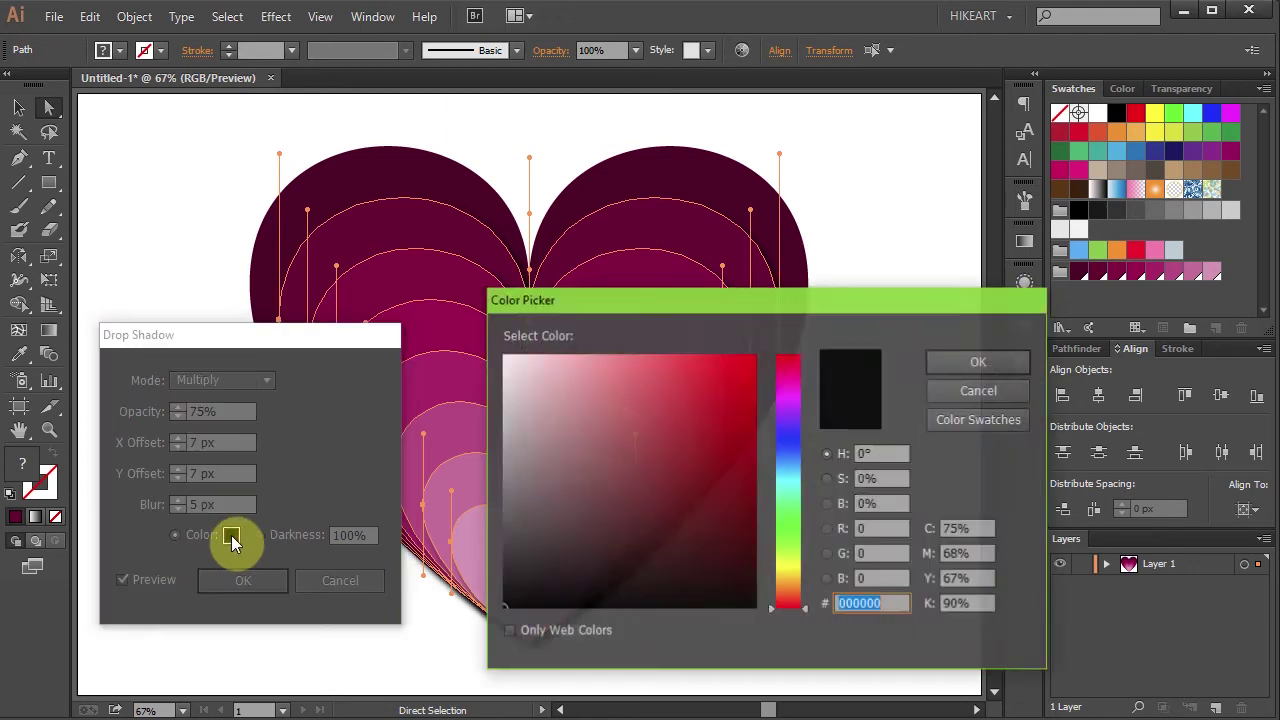
pyautogui.moveTo(534, 362); pyautogui.dragTo(503, 357)
pyautogui.click(977, 362)
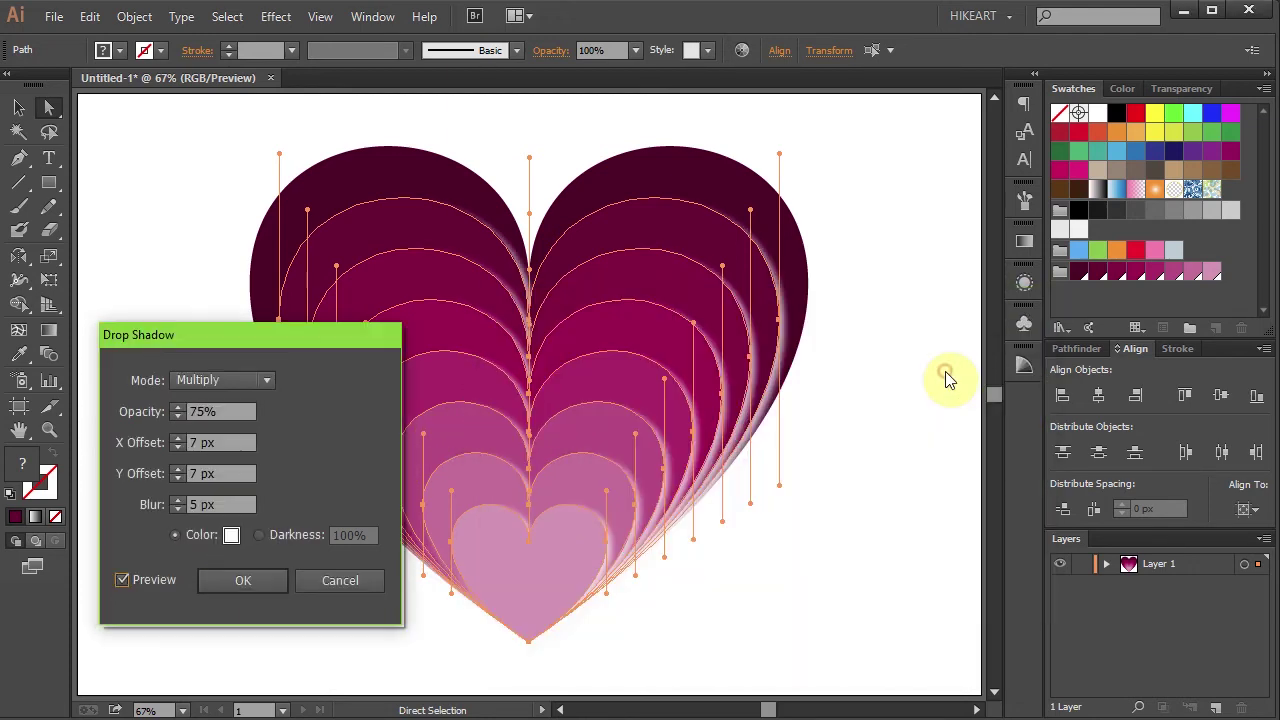
# - Set the shadow to 55% opacity, X 0 px, Y -20 px, blur 11 px, and apply it
pyautogui.doubleClick(206, 412)
pyautogui.write('55')
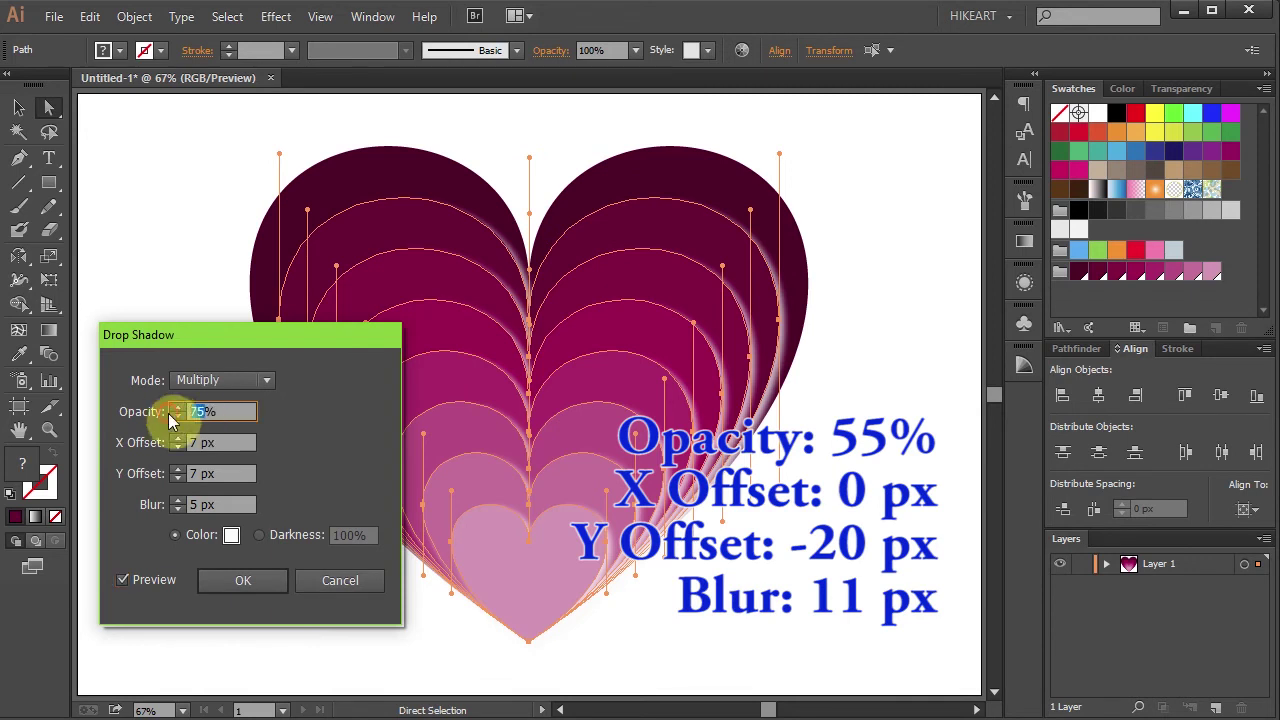
pyautogui.click(205, 443)
pyautogui.moveTo(196, 443); pyautogui.dragTo(178, 476)
pyautogui.write('0')
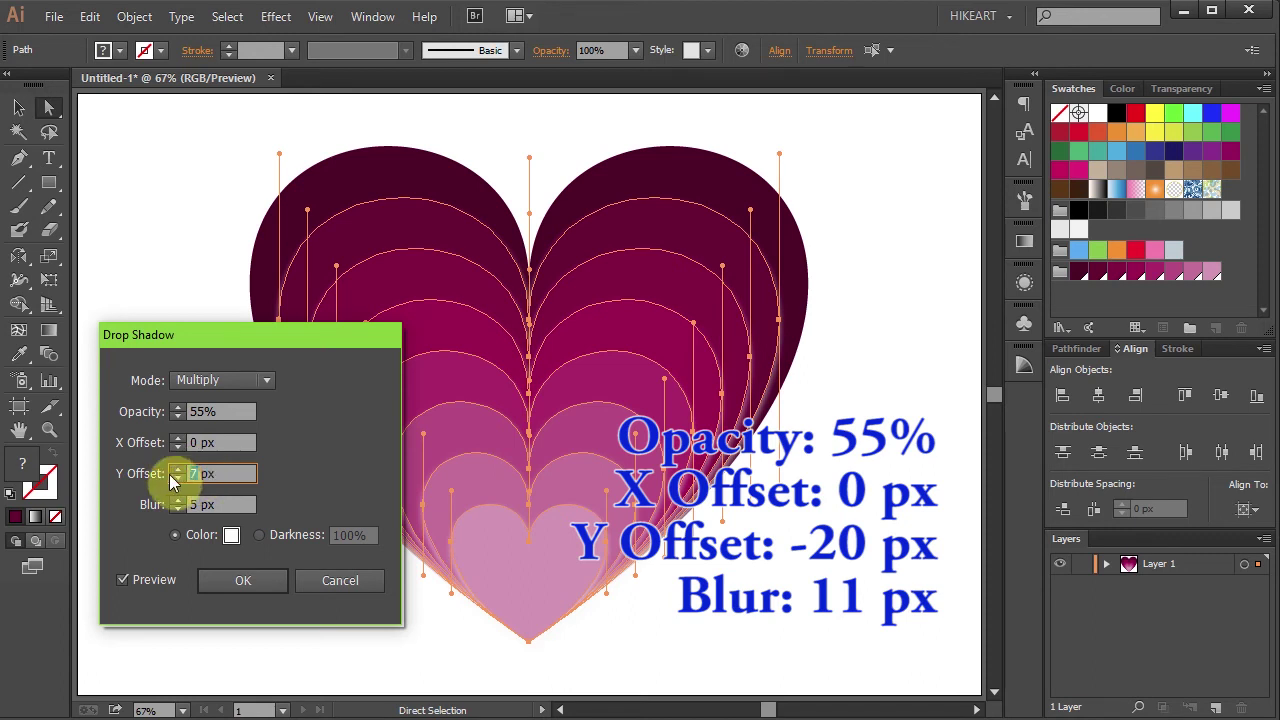
pyautogui.write('-20')
pyautogui.moveTo(189, 500); pyautogui.dragTo(199, 503)
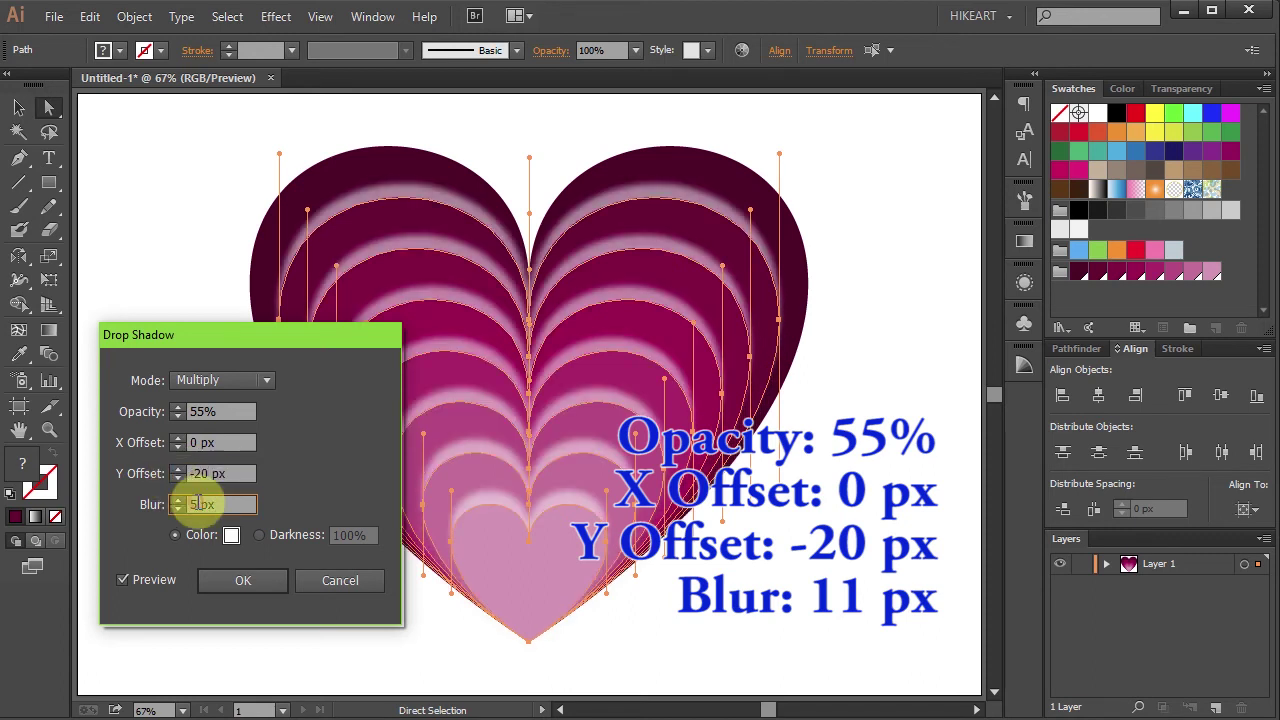
pyautogui.write('11')
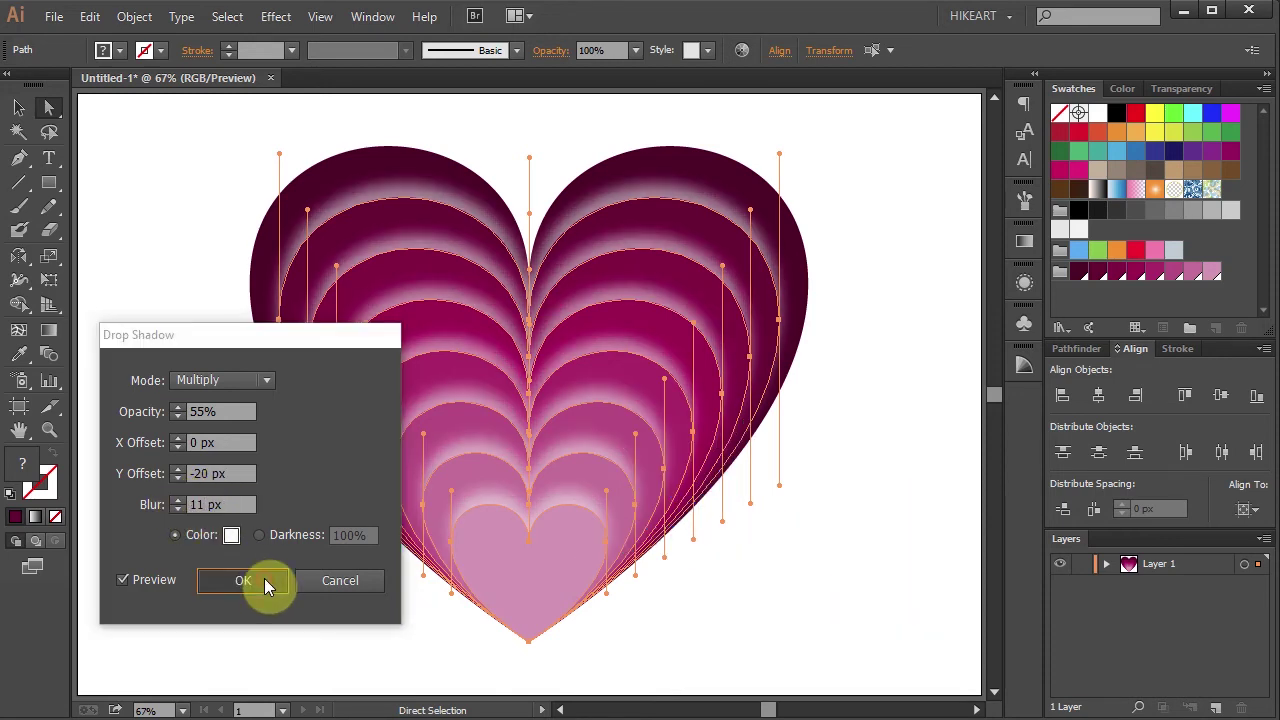
pyautogui.click(243, 580)
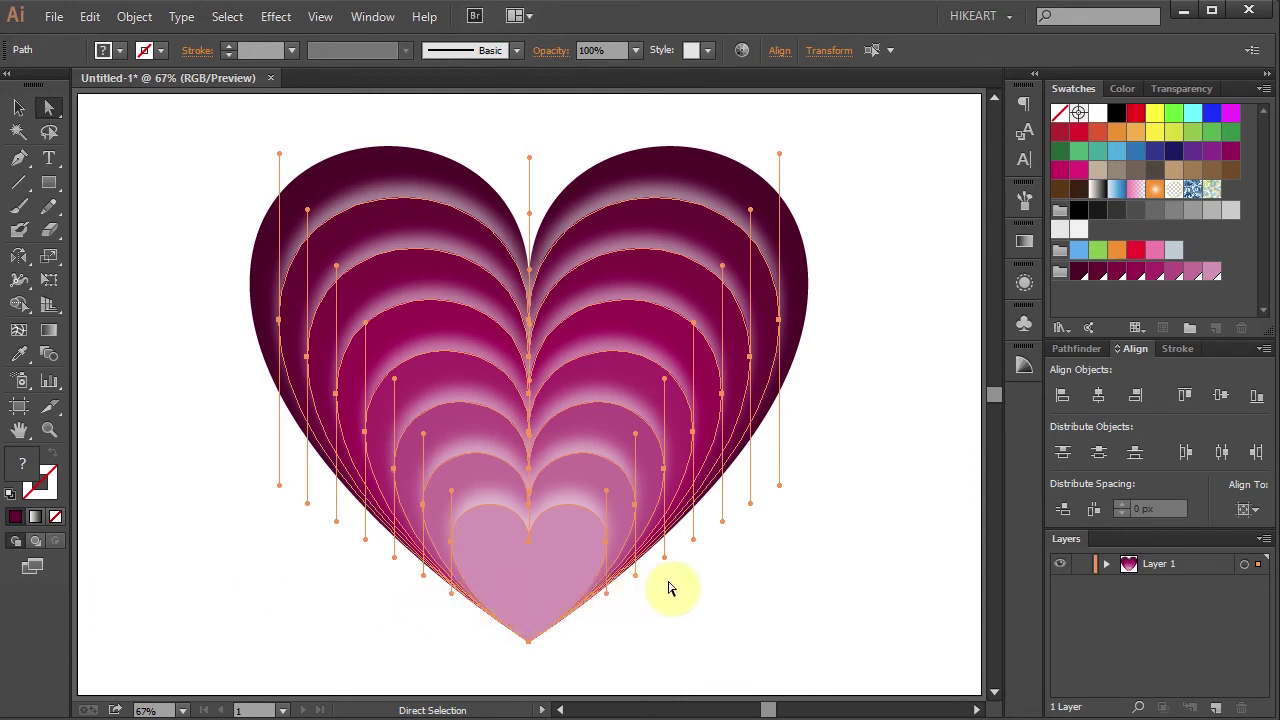
# - Copy one of the larger inner heart paths and paste it directly in front of the original
pyautogui.click(743, 583)
pyautogui.hotkey('ctrl', 'z')
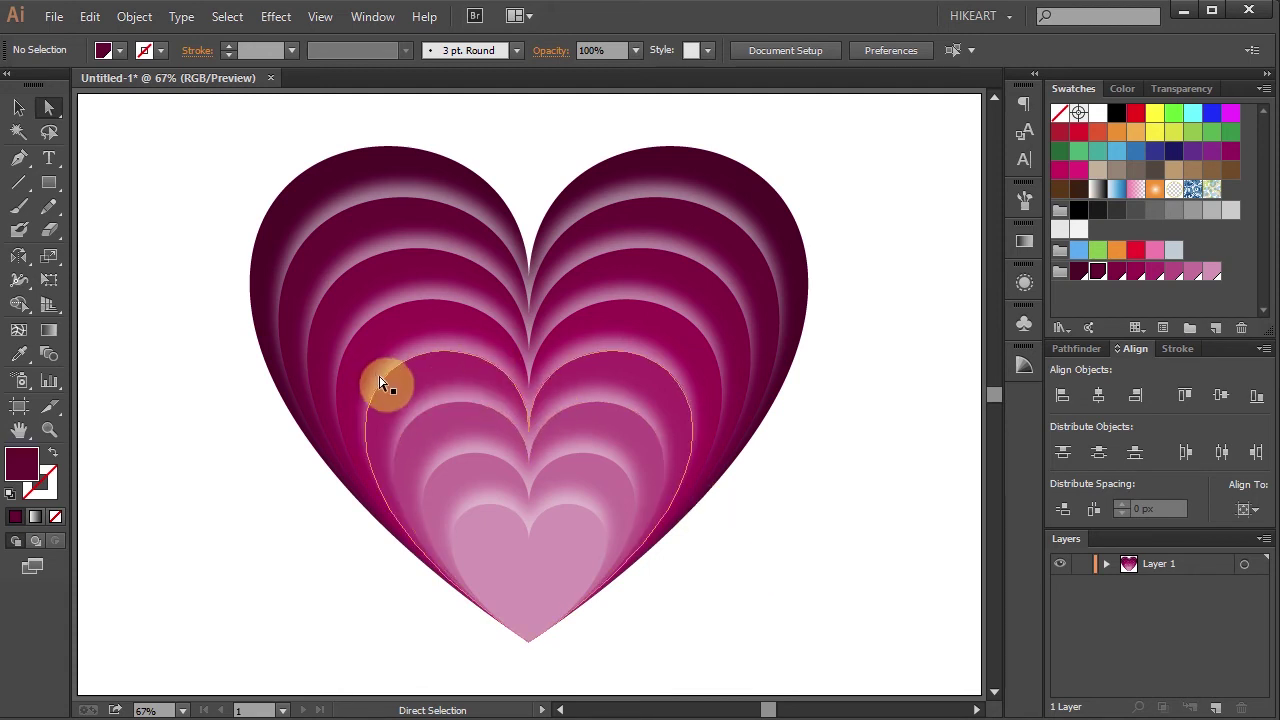
pyautogui.click(399, 265)
pyautogui.hotkey('ctrl', 'c')
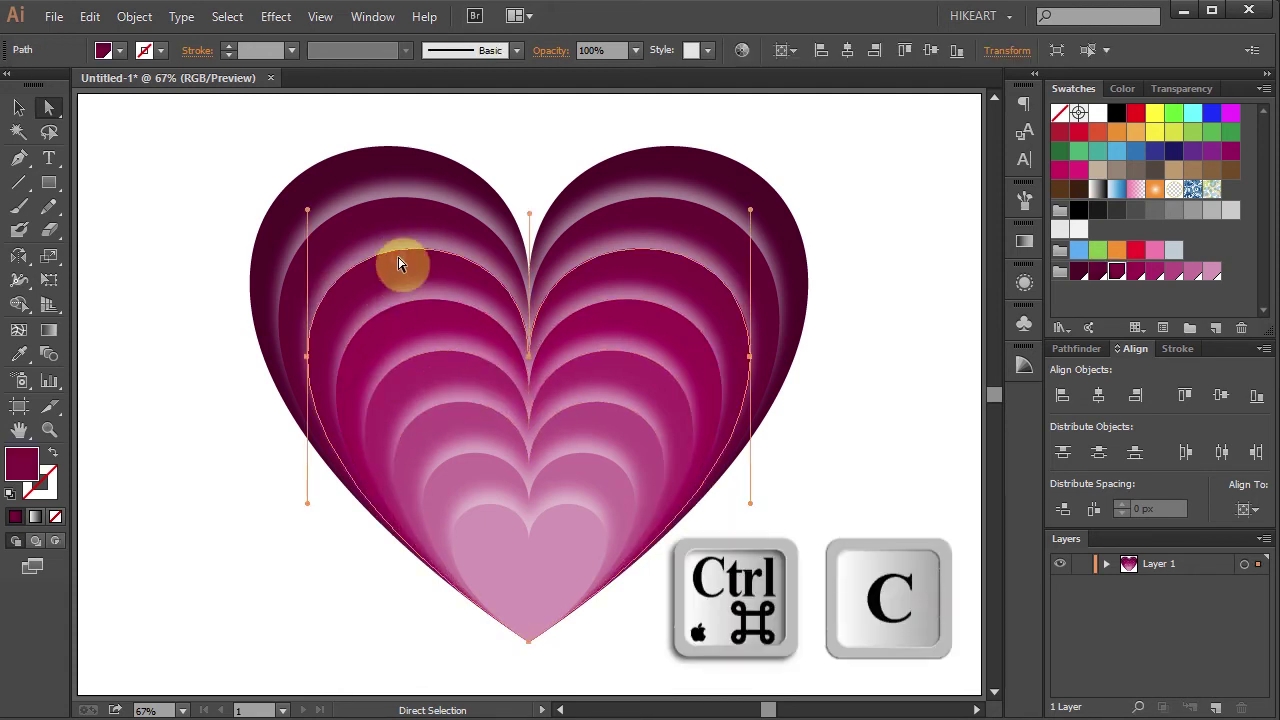
pyautogui.press('ctrl')
pyautogui.press('ctrl')
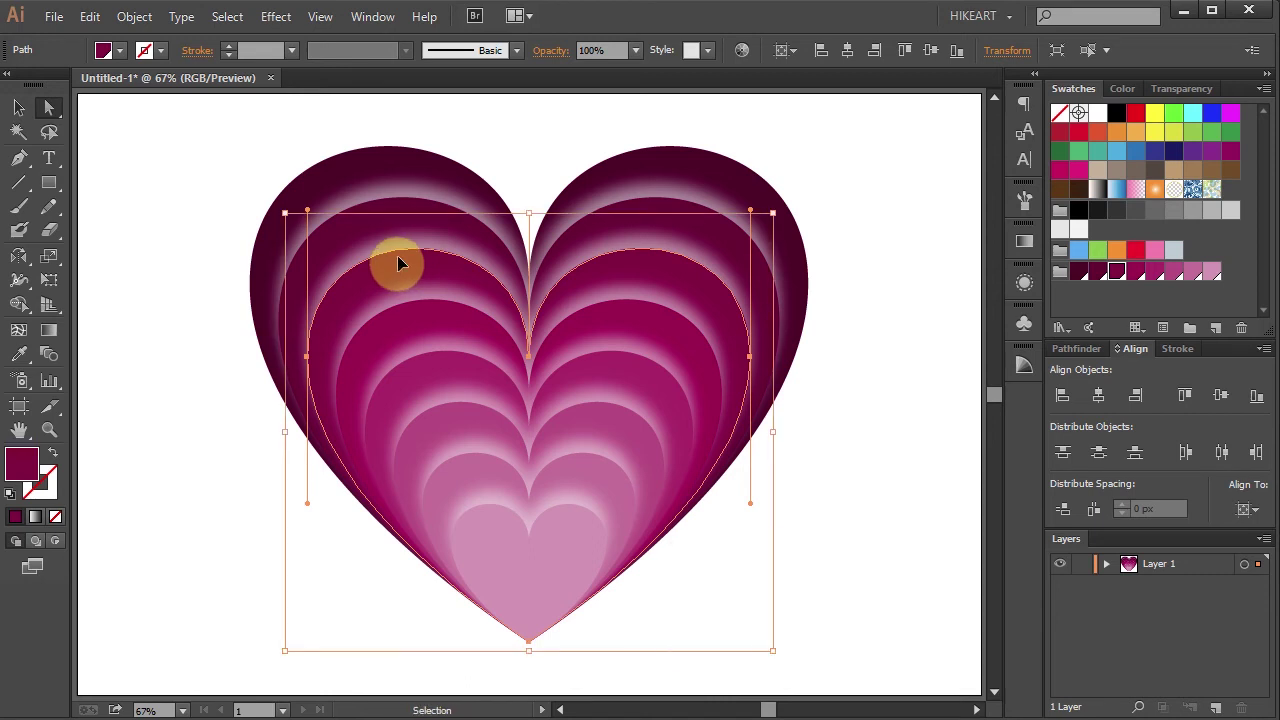
pyautogui.hotkey('ctrl', 'f')
pyautogui.press('a')
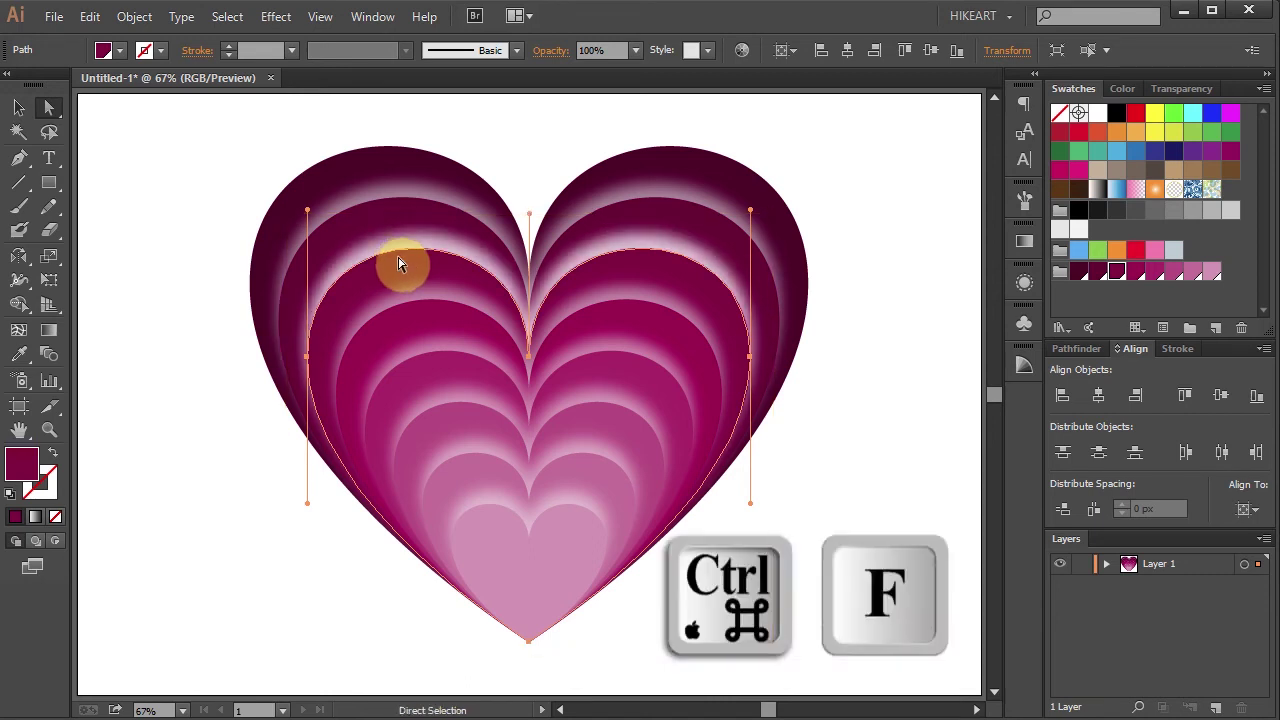
# - Start Type on a Path text on the left side of the copied inner heart path
pyautogui.click(55, 160)
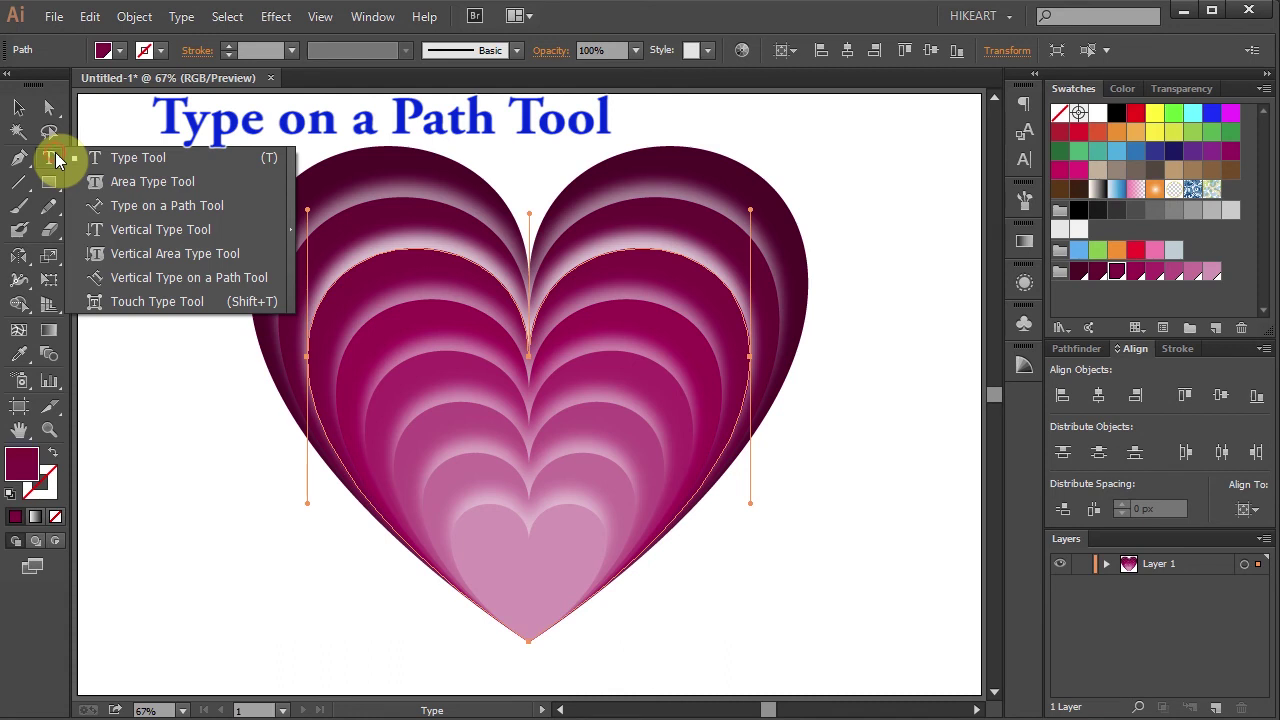
pyautogui.click(164, 209)
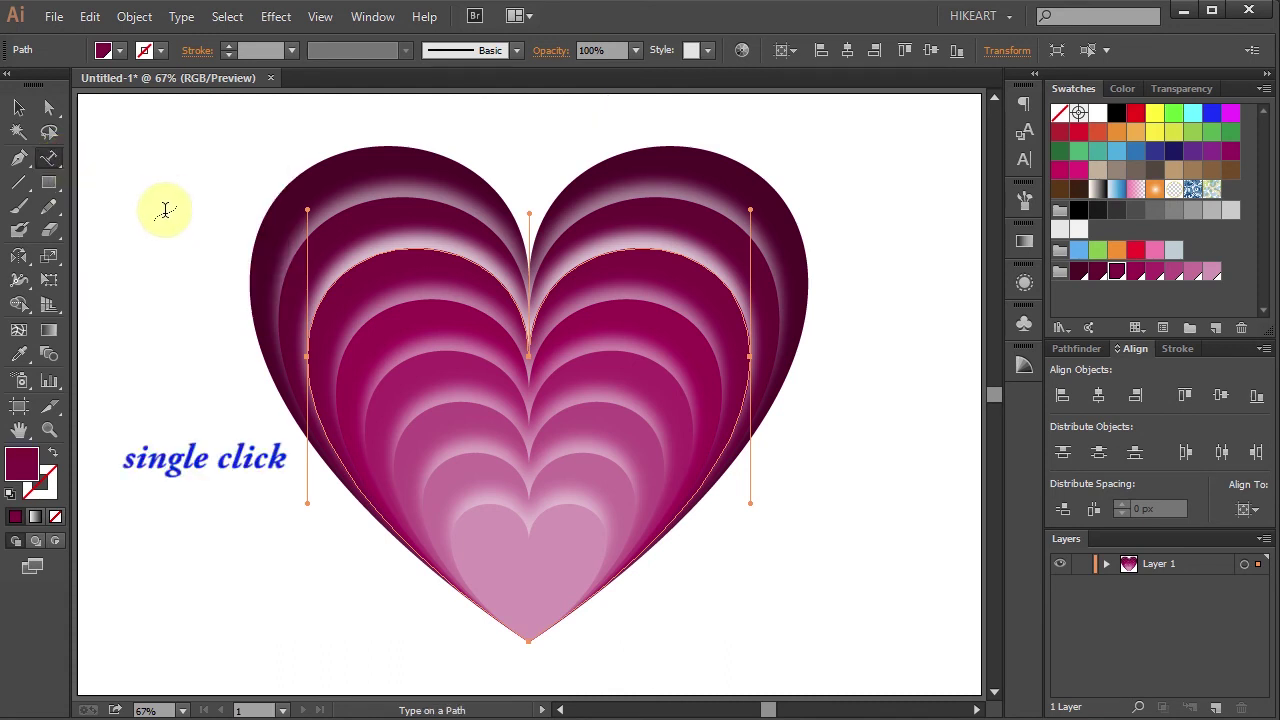
pyautogui.click(313, 396)
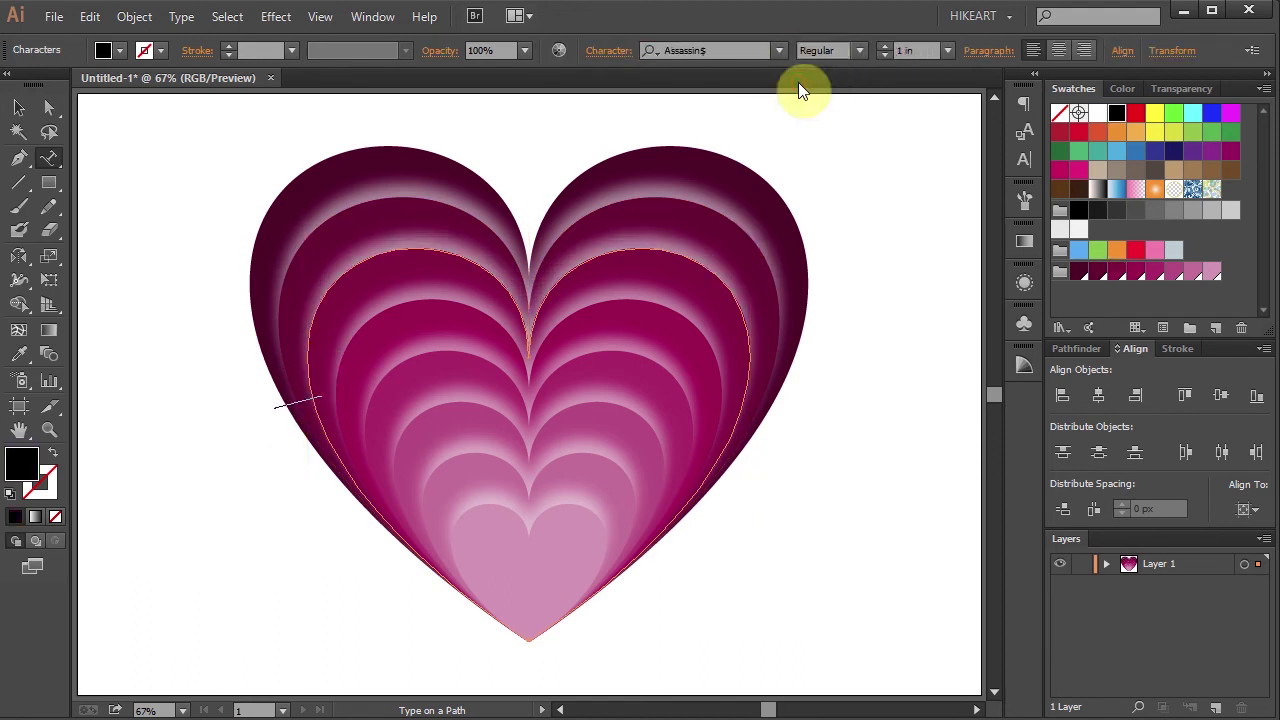
# - Set the path text fill to white and enter the word LOVE
pyautogui.click(1097, 113)
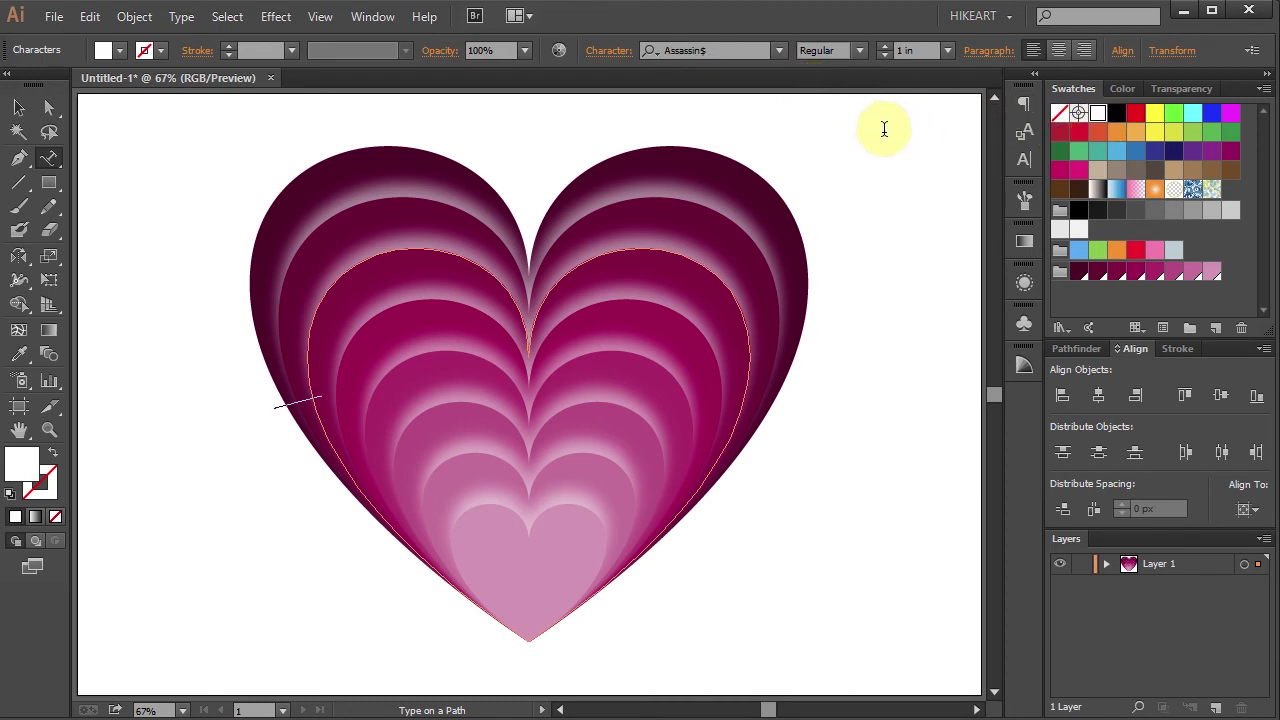
pyautogui.write('LOVE')
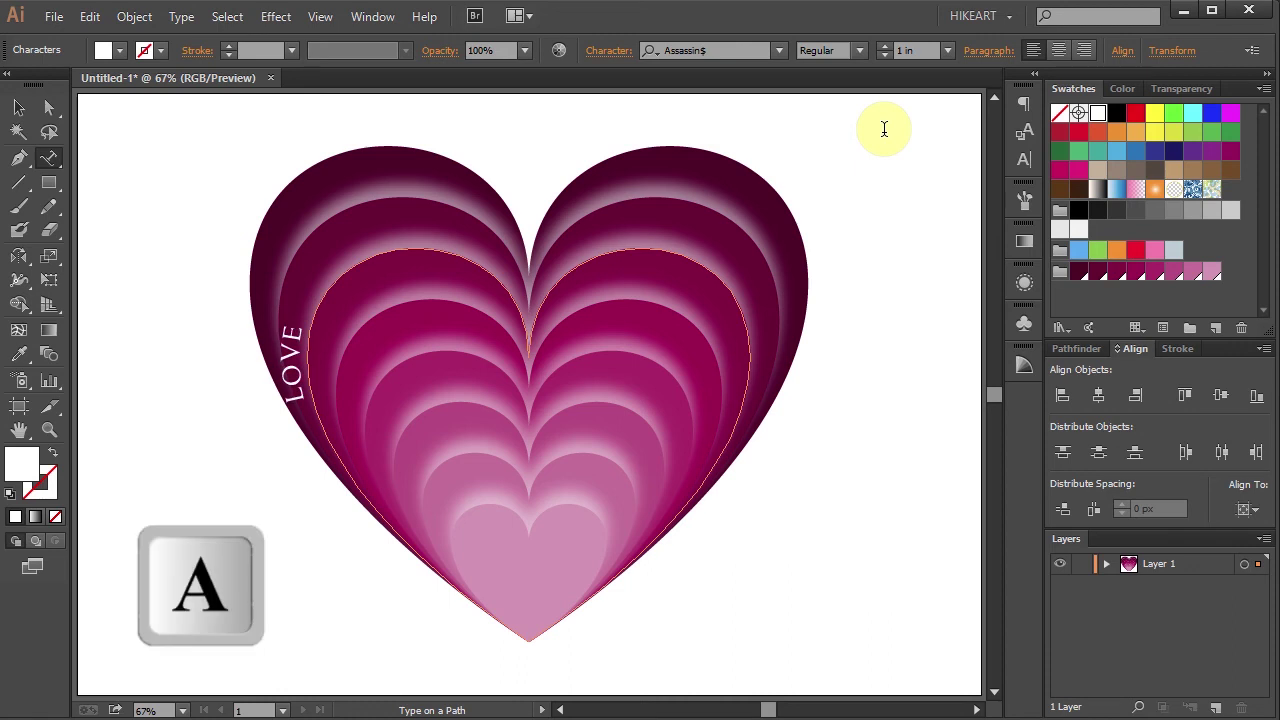
pyautogui.click(52, 107)
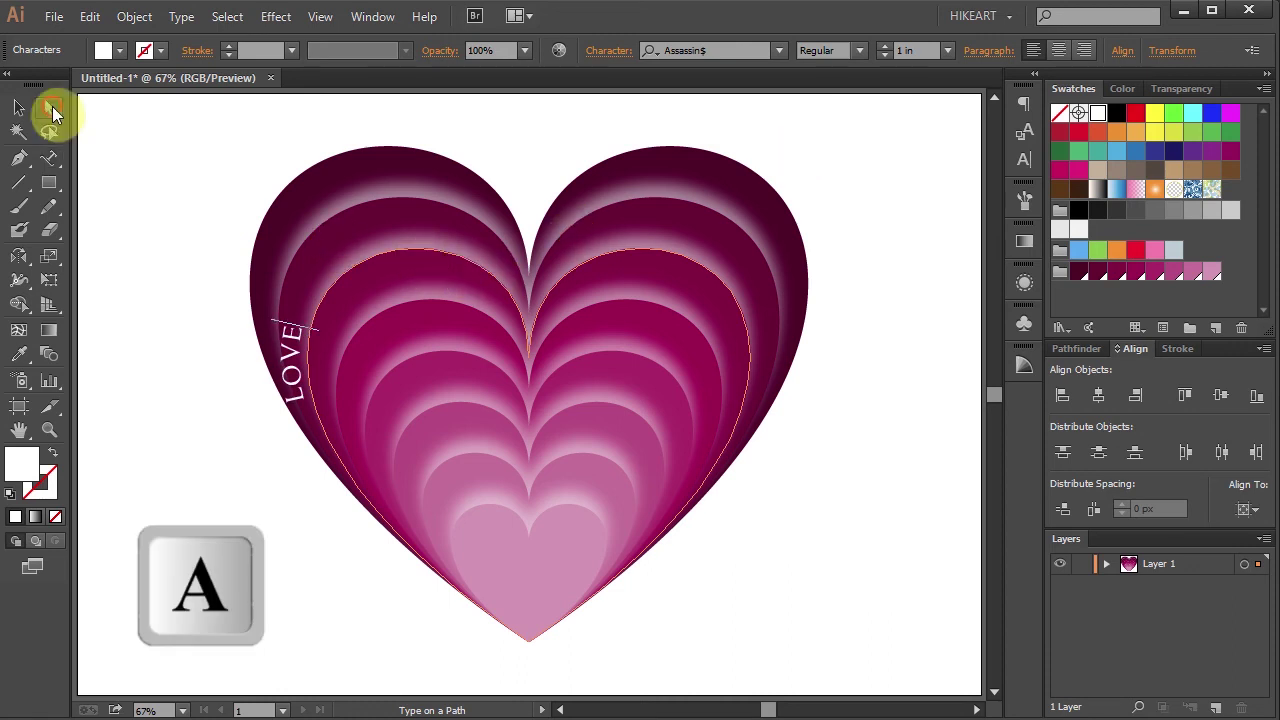
pyautogui.click(300, 414)
# - Move LOVE up toward the heart's top-left and set its baseline shift to -0.25 in
pyautogui.moveTo(300, 414); pyautogui.dragTo(380, 334)
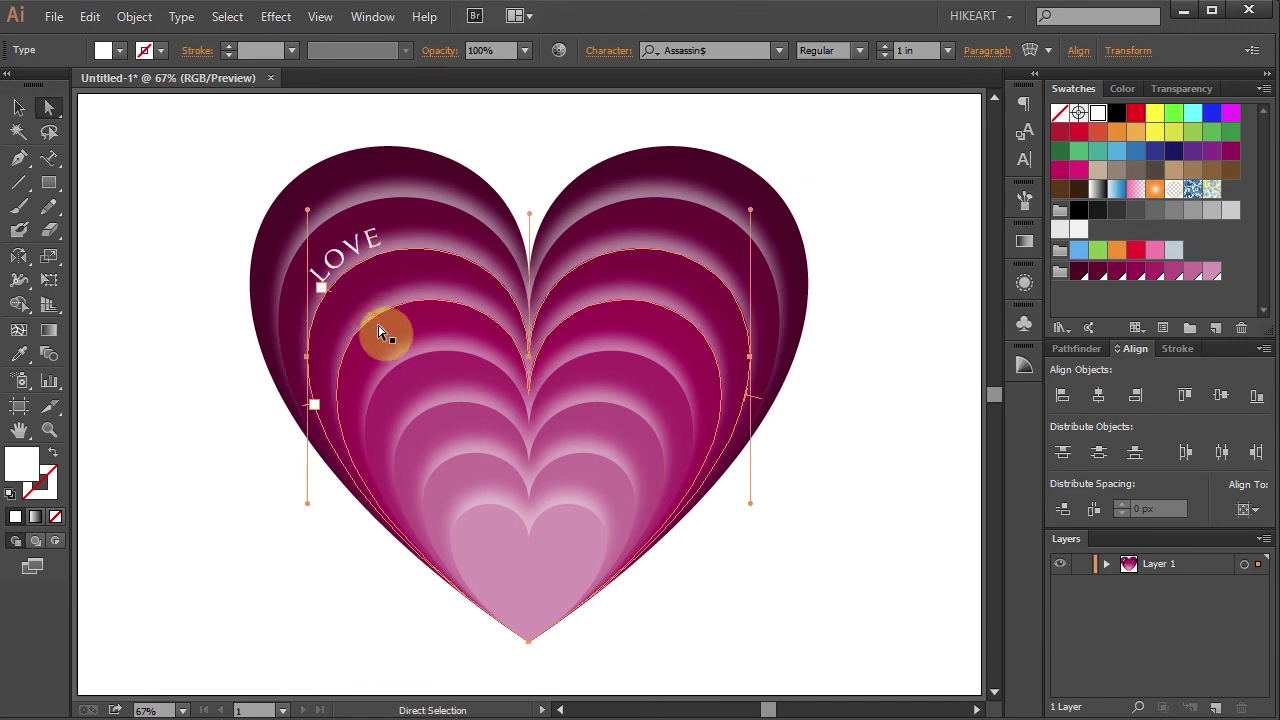
pyautogui.click(1025, 160)
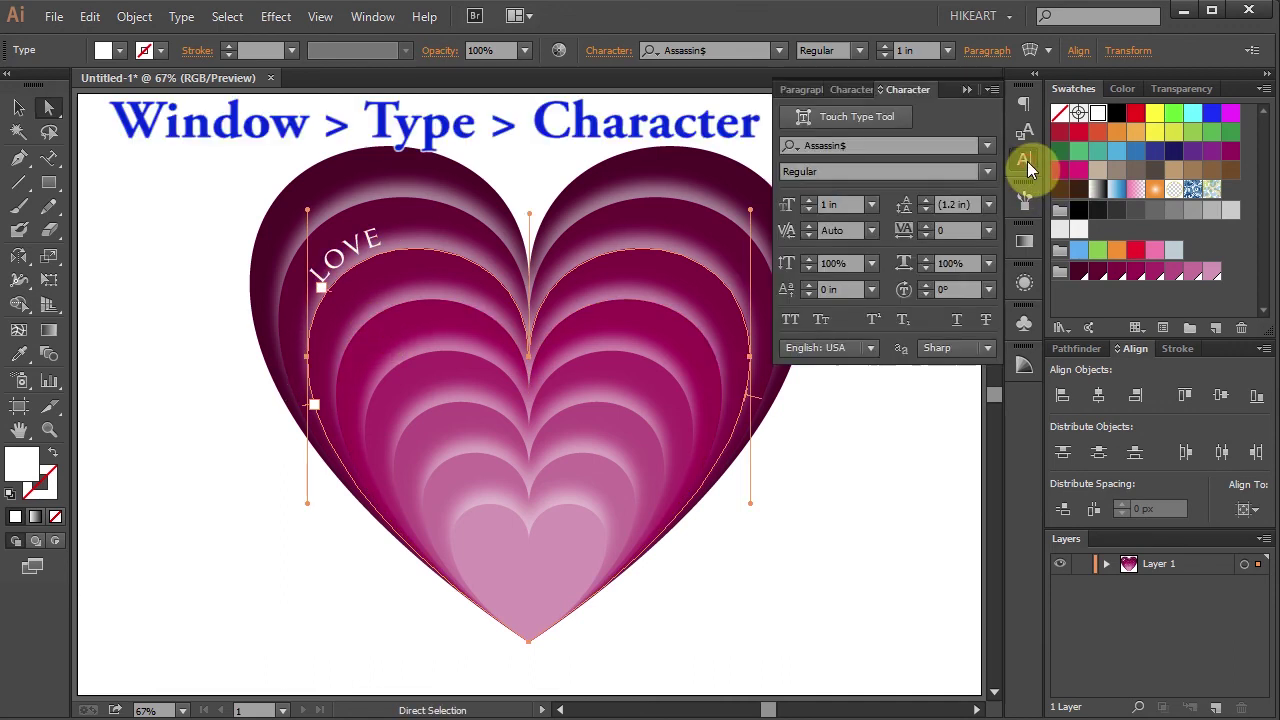
pyautogui.click(809, 293)
pyautogui.click(809, 293)
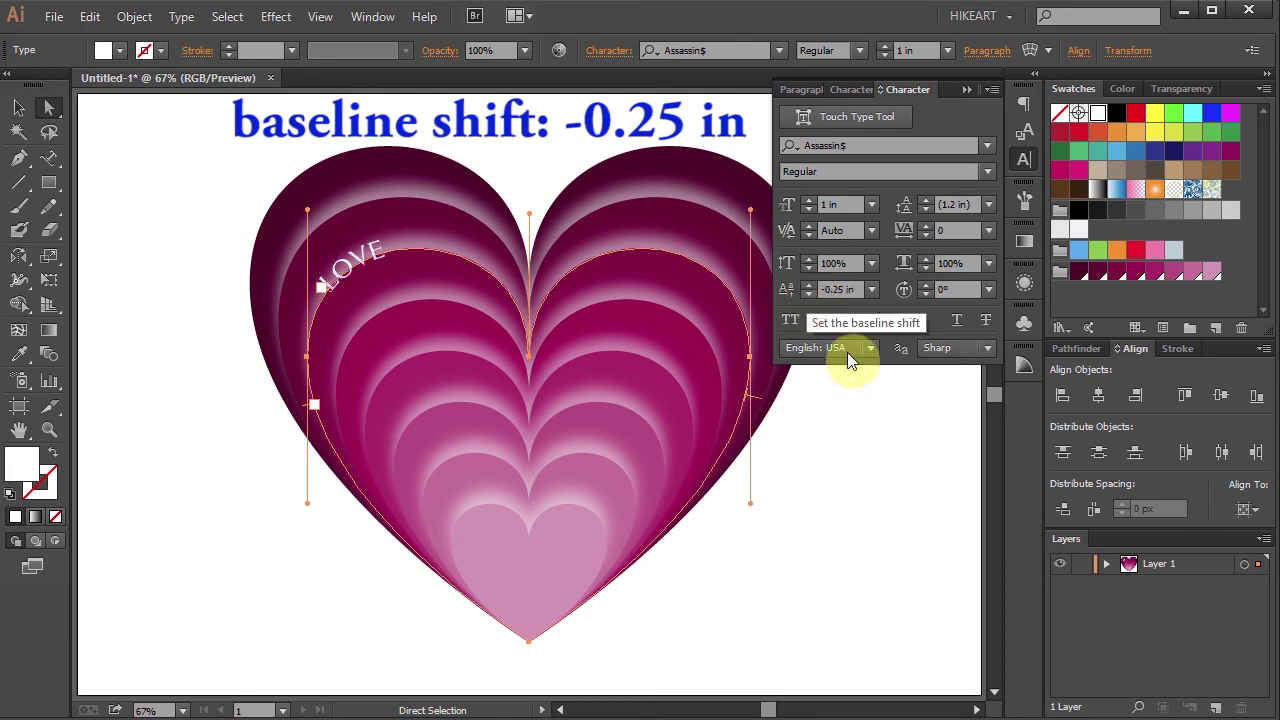
# - Expand Layer 1 and enlarge the Layers panel so every heart layer shows
pyautogui.click(1106, 564)
pyautogui.scroll(-1, 1130, 605)
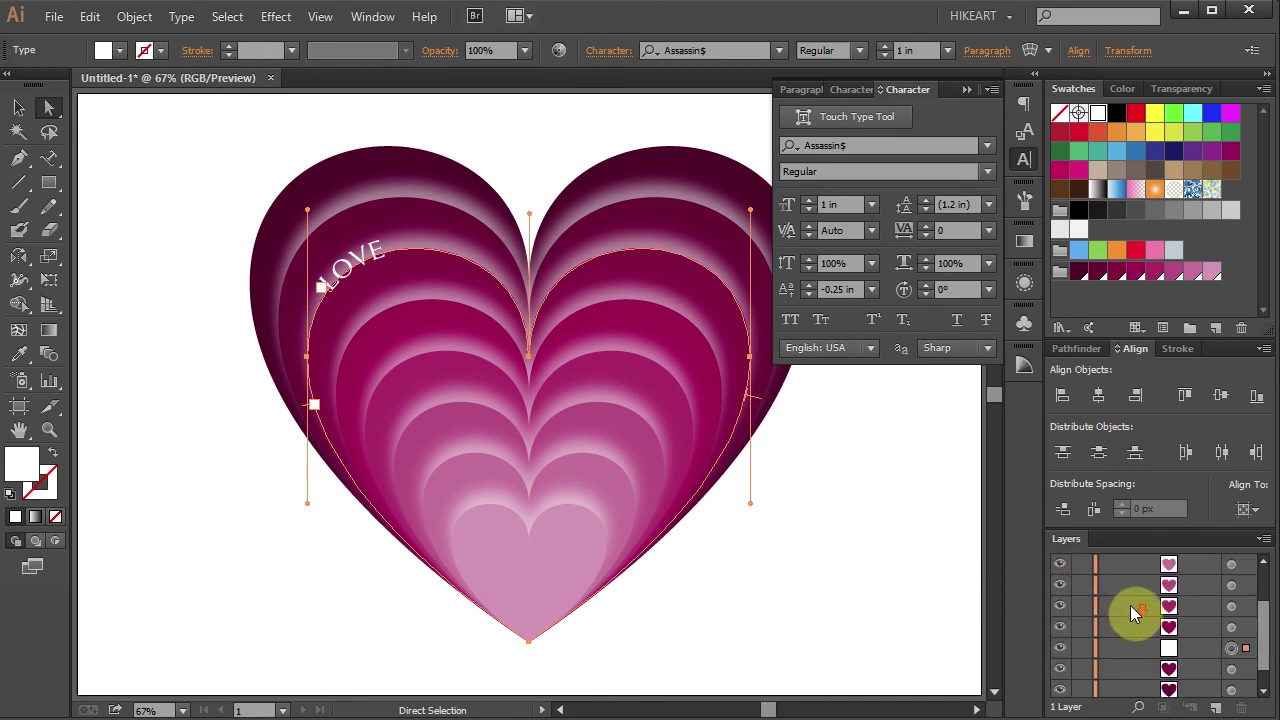
pyautogui.moveTo(1143, 525); pyautogui.dragTo(1146, 403)
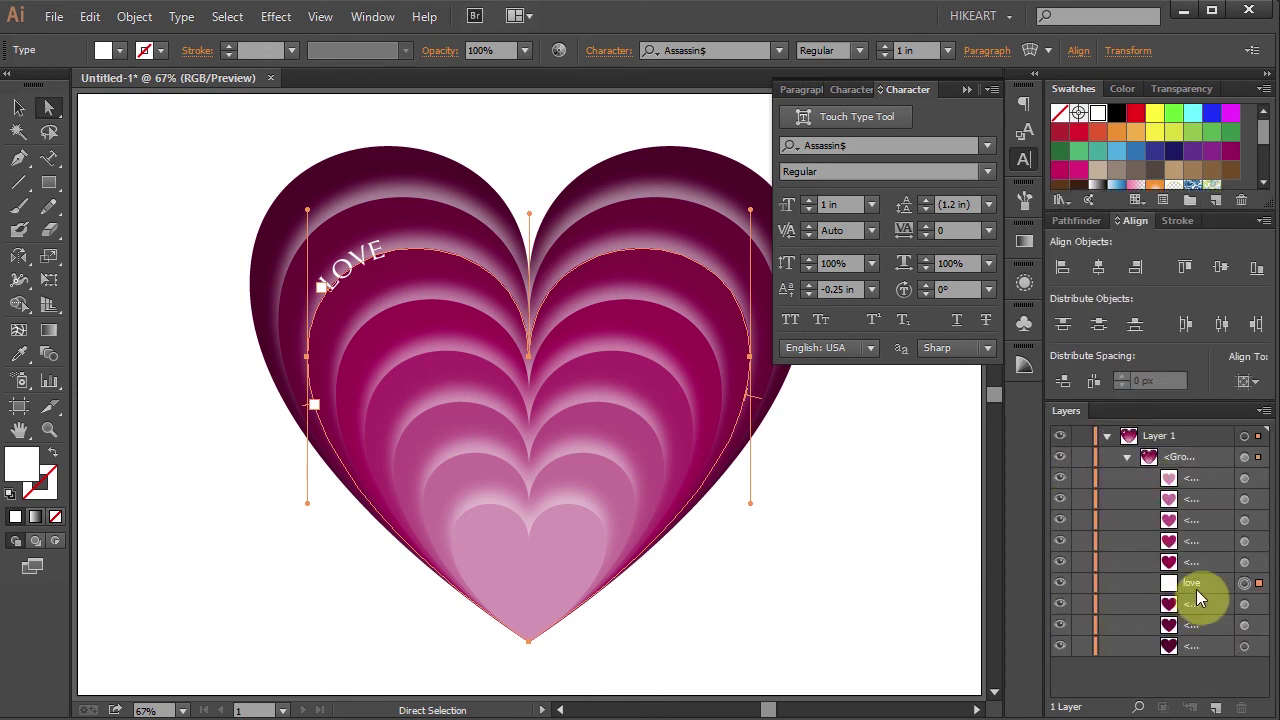